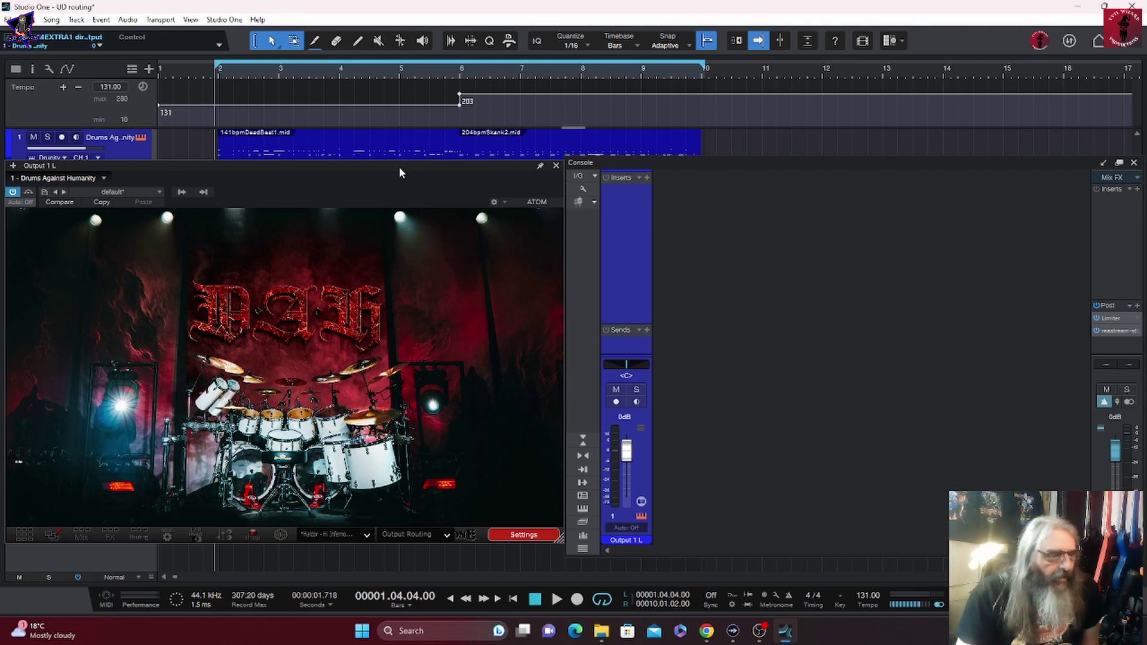
Step: Look over the drum output routing presets, then start the drum pattern playing
click(442, 531)
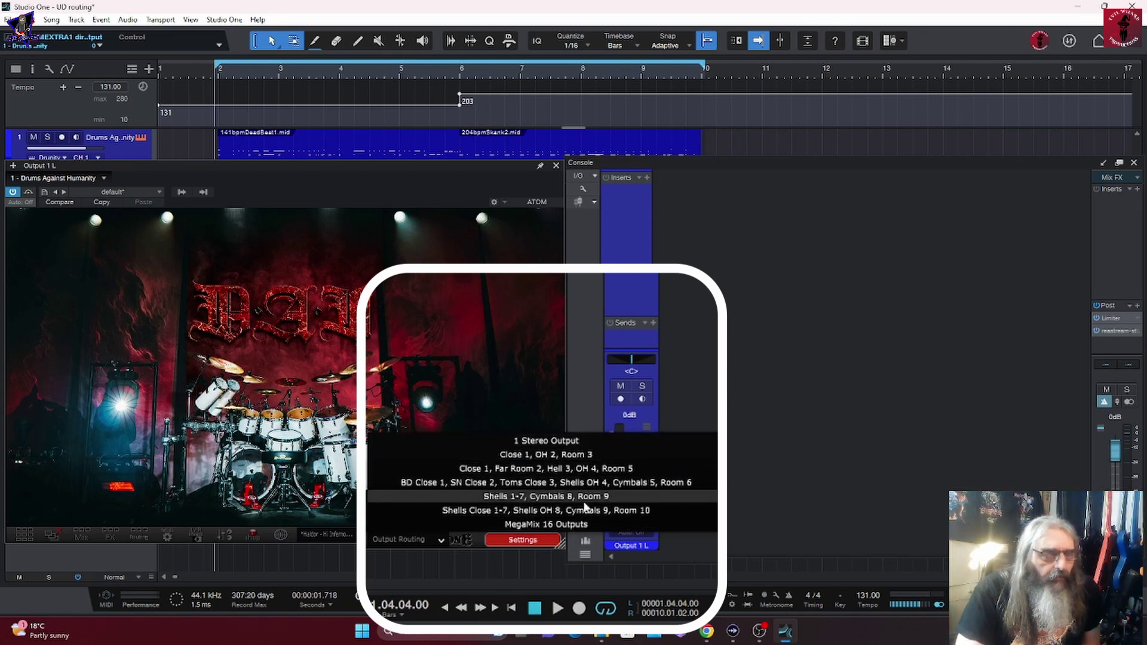
click(578, 442)
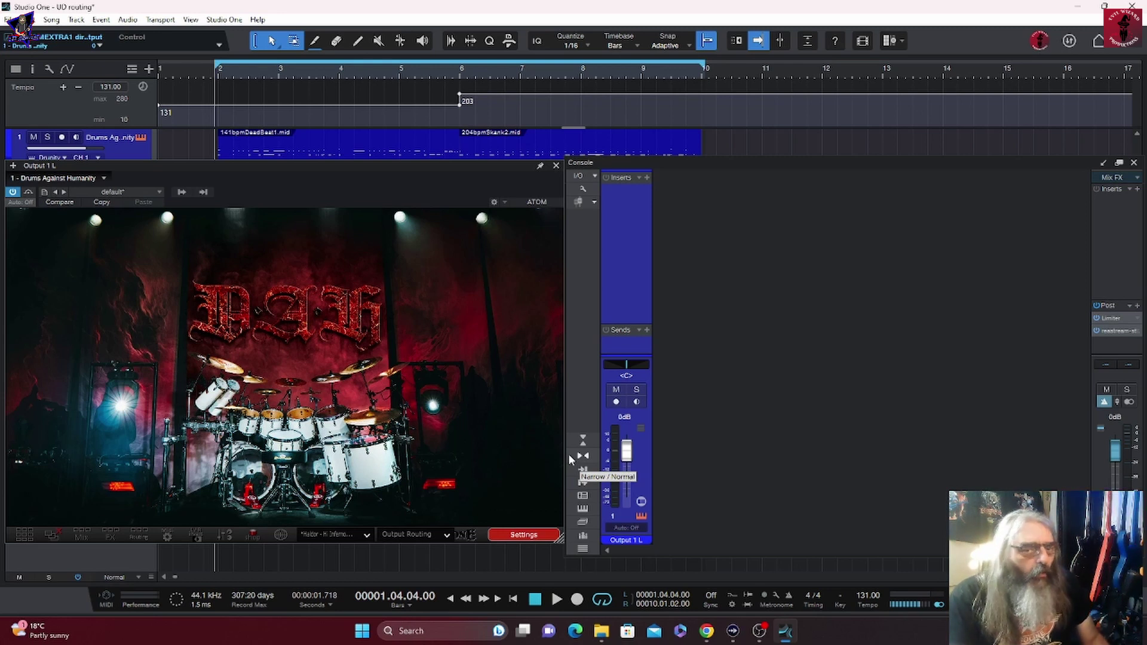
key(space)
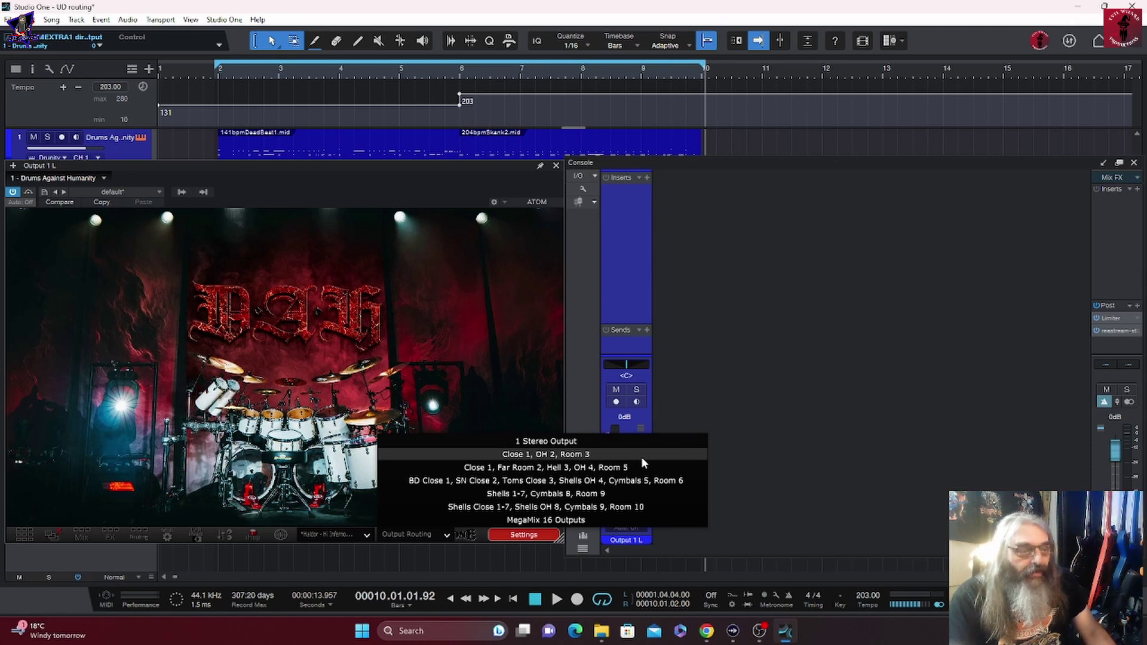
Step: Apply the 'Close 1, OH 2, Room 3' routing and audition the pattern from the loop start
click(641, 458)
click(213, 61)
key(space)
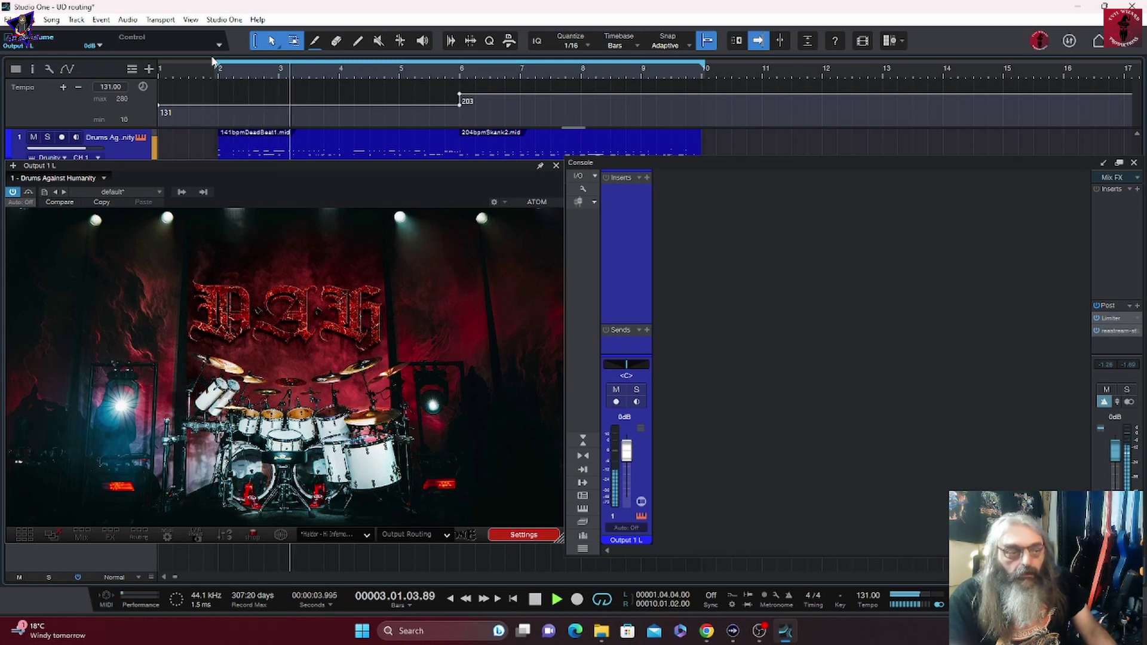
key(space)
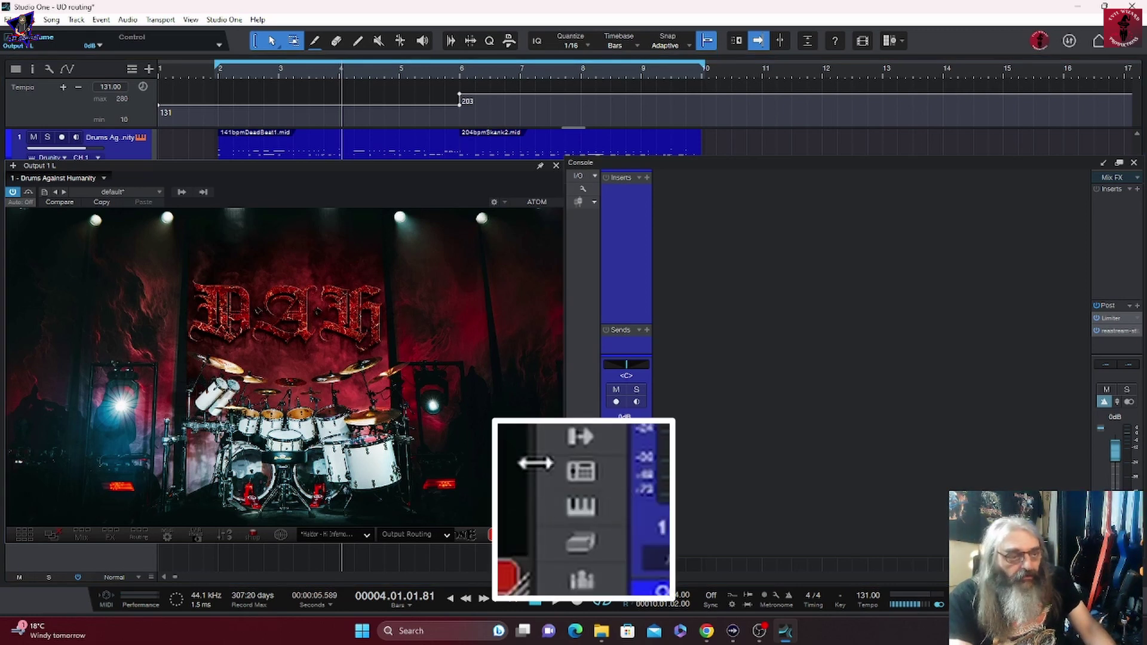
click(611, 517)
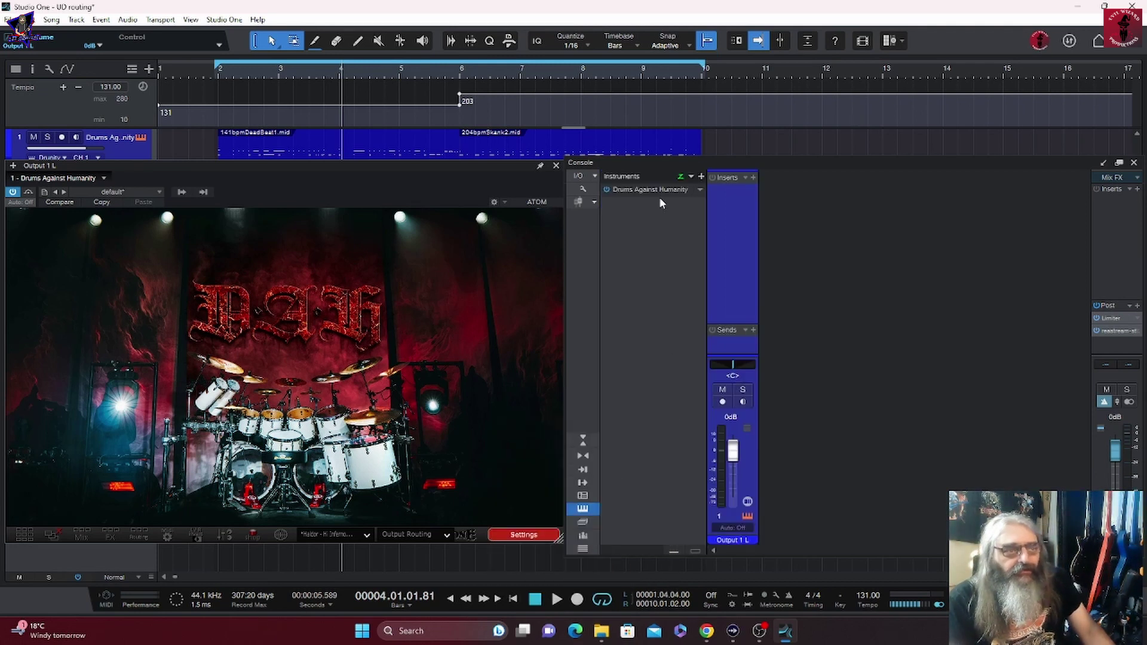
click(702, 189)
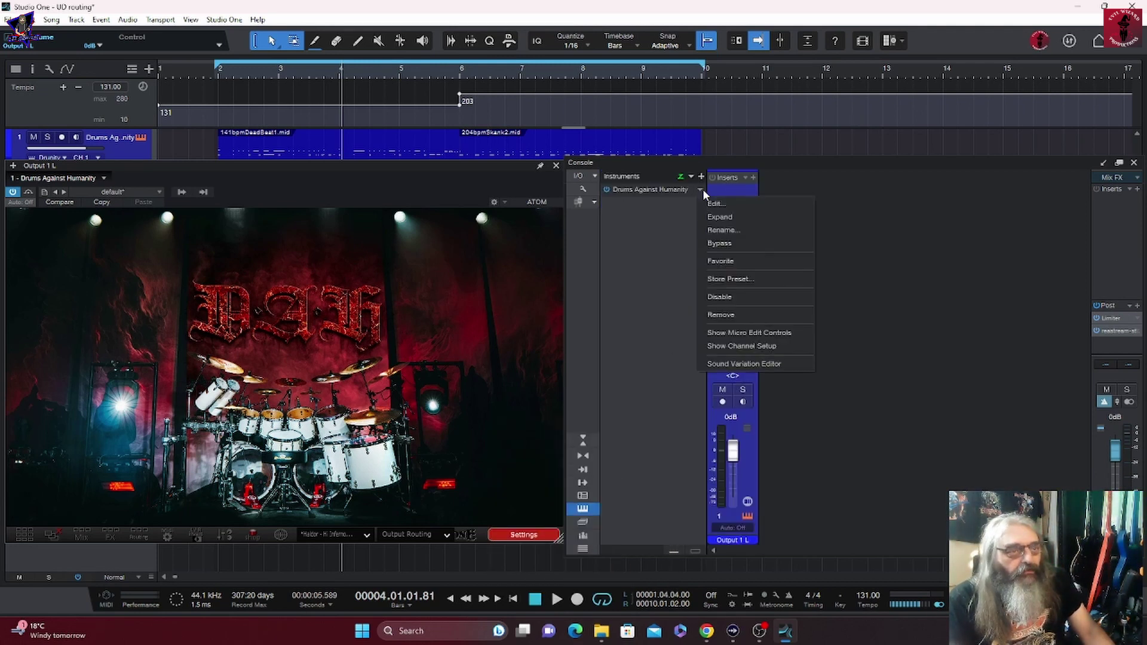
click(704, 216)
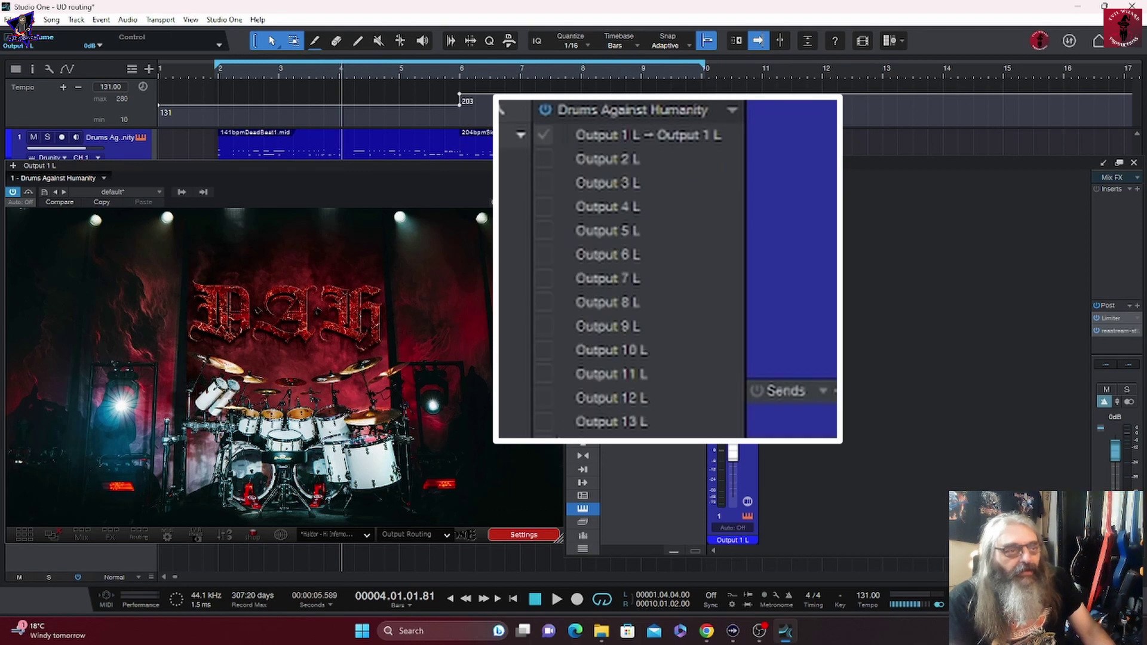
click(543, 159)
click(543, 183)
click(544, 207)
click(543, 255)
click(544, 326)
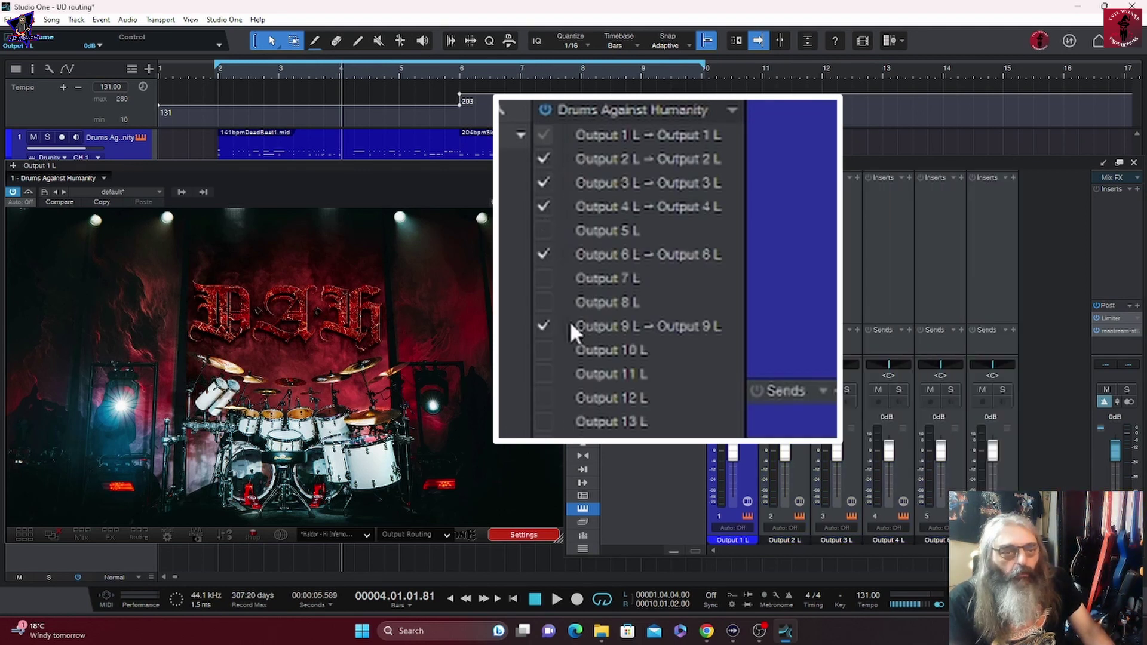
click(605, 214)
click(605, 226)
click(605, 238)
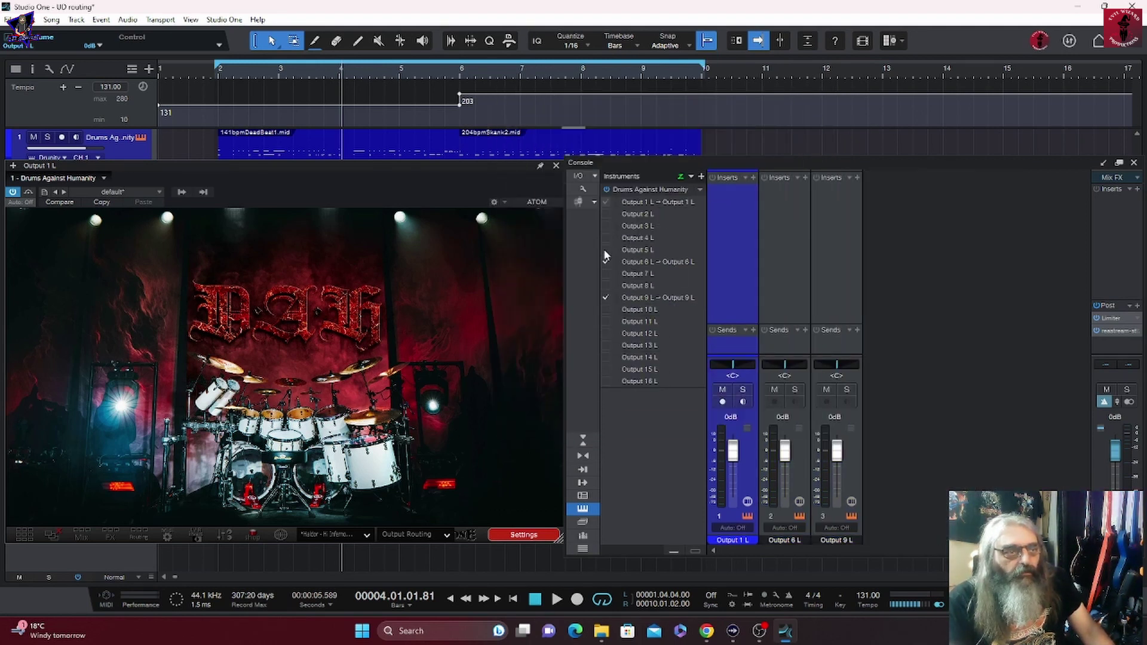
click(605, 261)
click(605, 298)
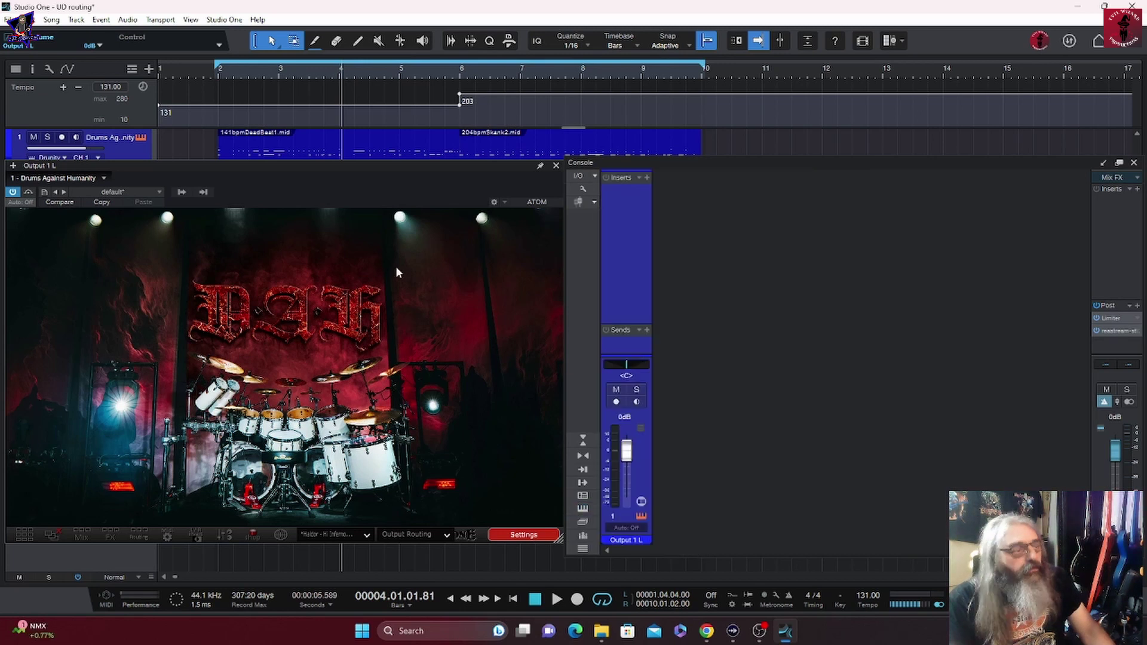
Step: Enable Output 2 L and Output 3 L as console channels, then bring up the routing presets
click(172, 192)
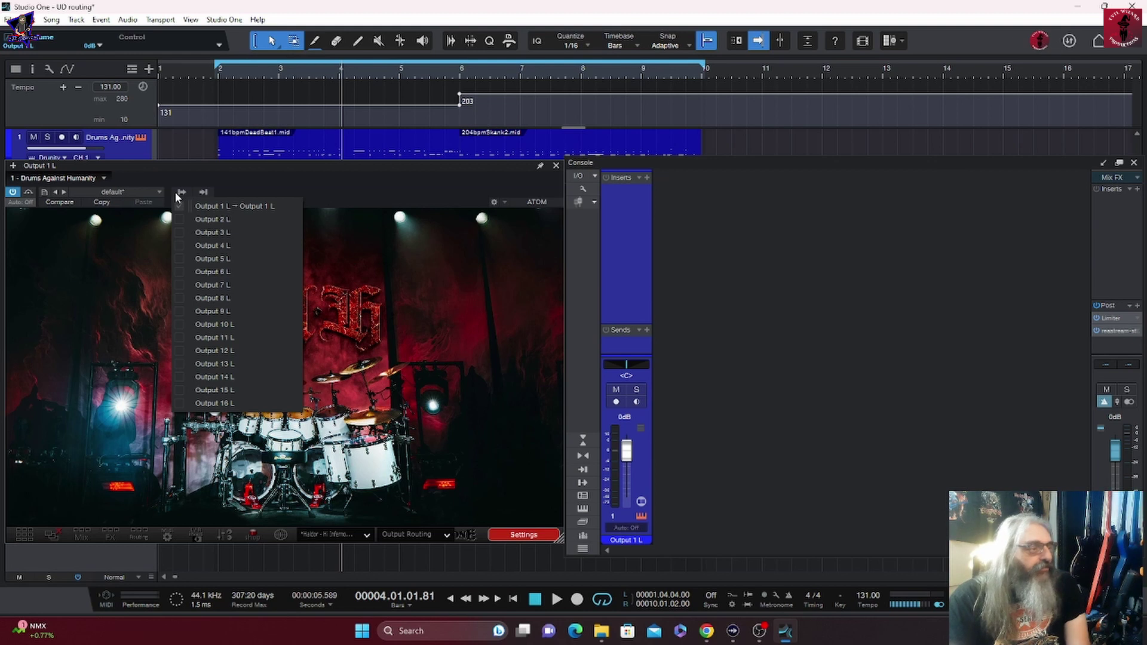
click(177, 219)
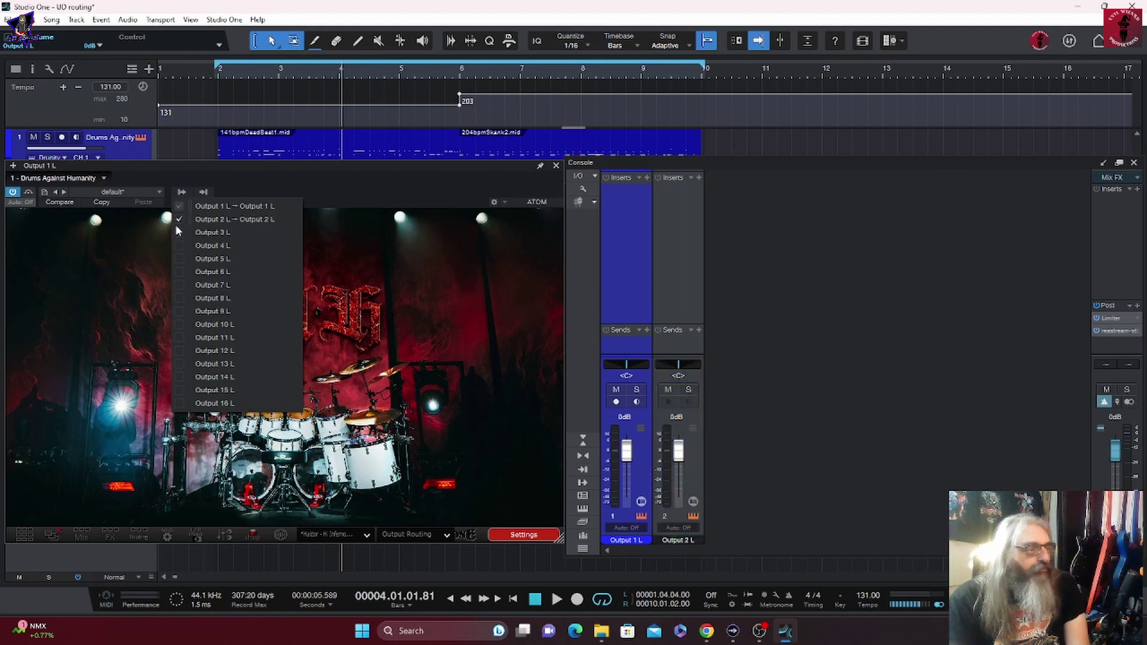
click(177, 233)
click(179, 233)
click(179, 220)
click(179, 219)
click(181, 232)
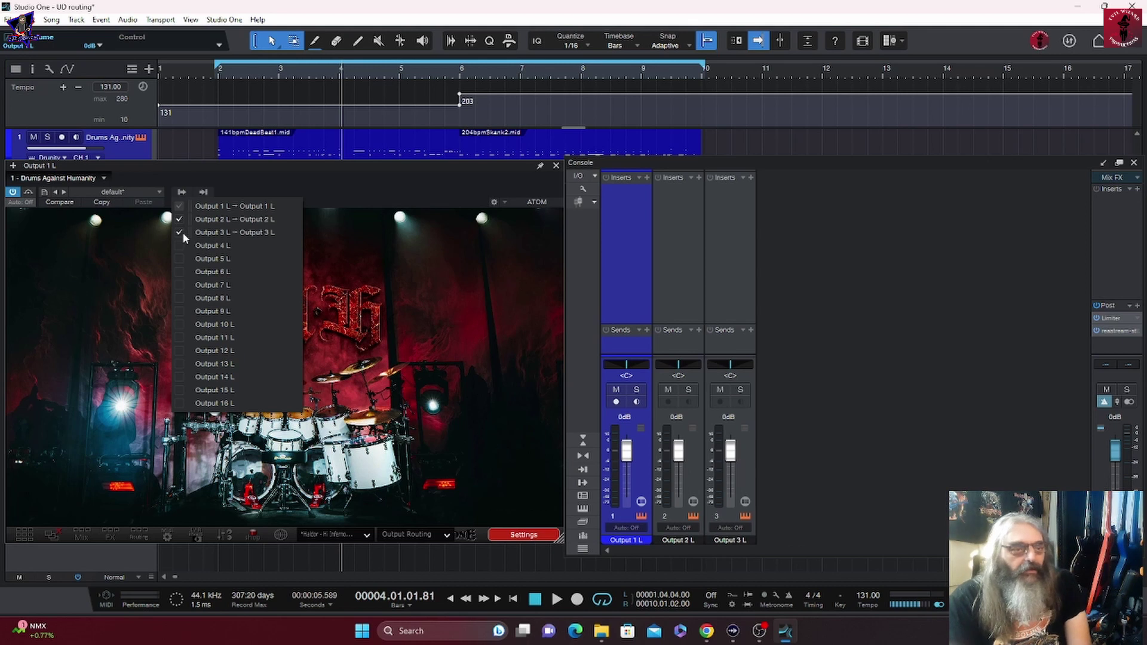
click(285, 184)
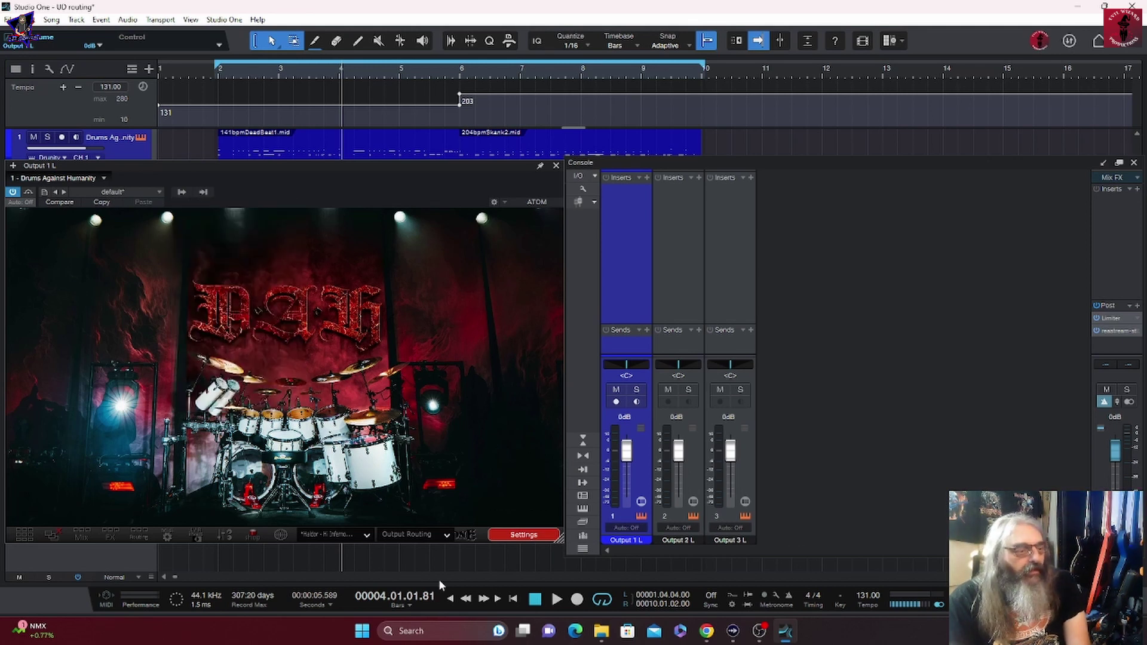
click(425, 532)
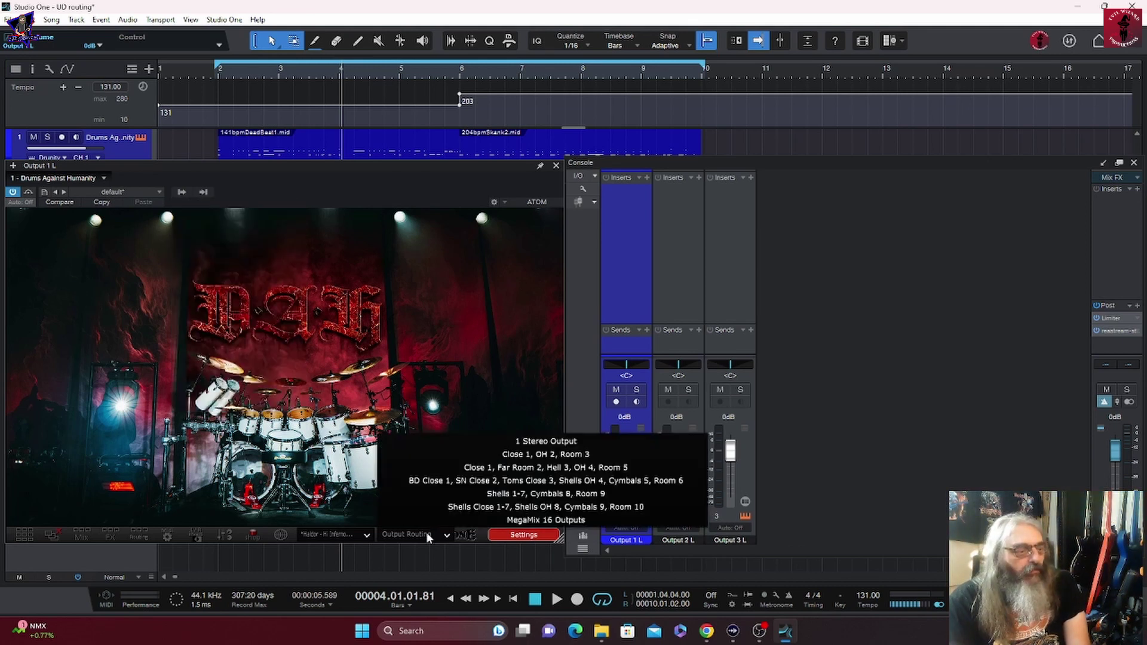
Step: Apply 'Close 1, OH 2, Room 3' across the three channels, audition it, and reopen the presets
click(535, 455)
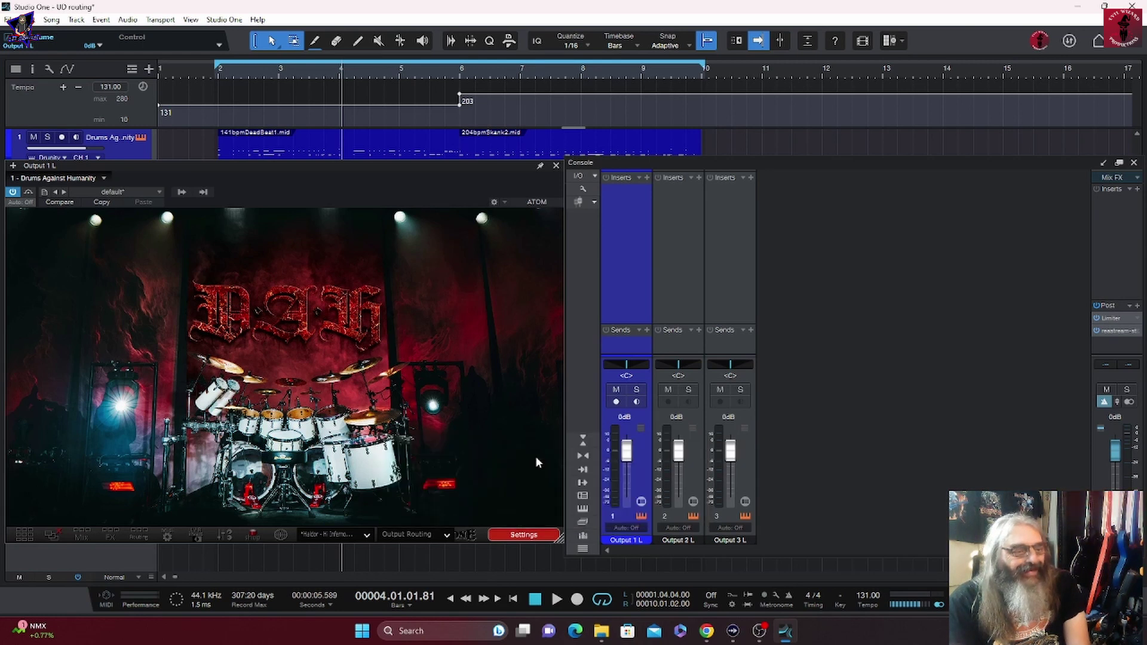
click(556, 599)
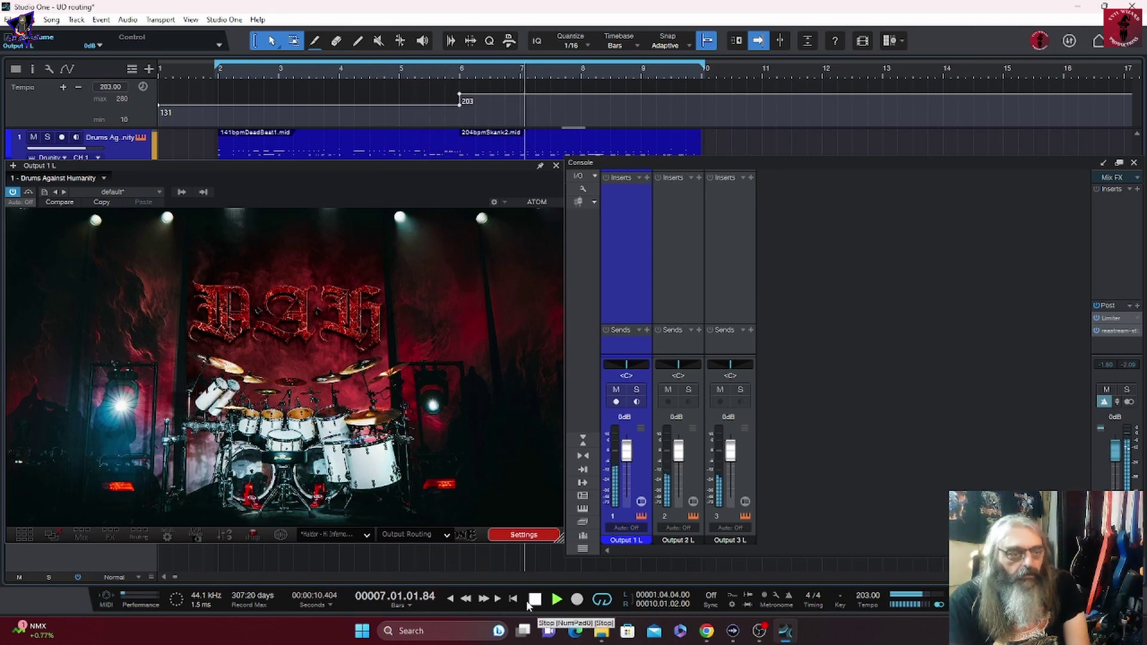
click(530, 601)
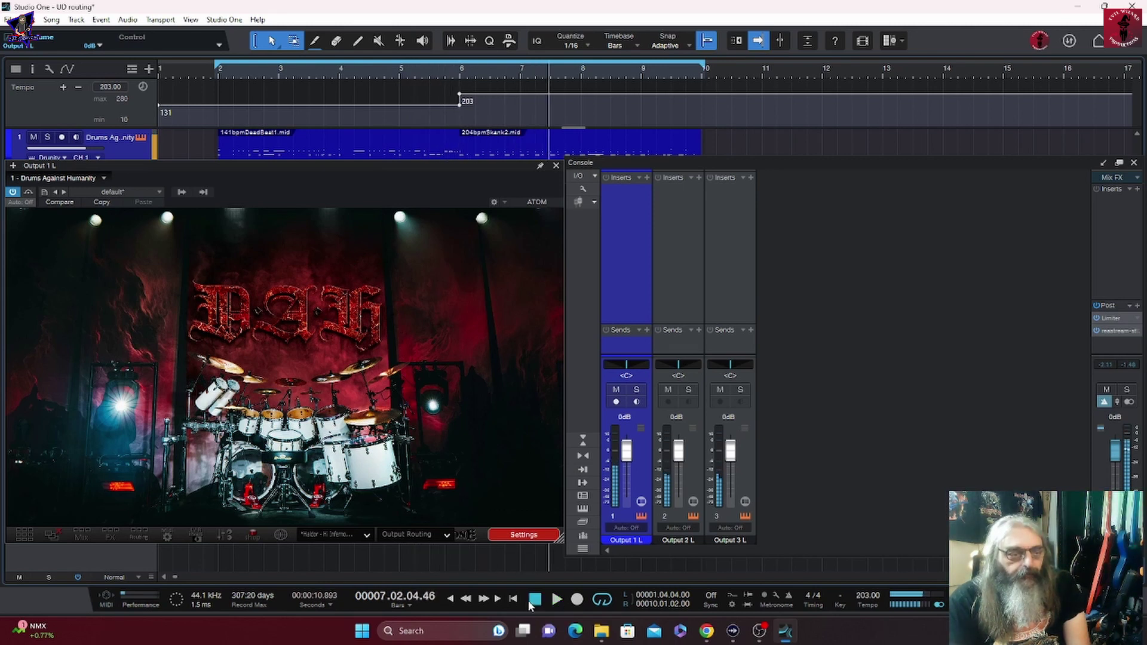
click(443, 533)
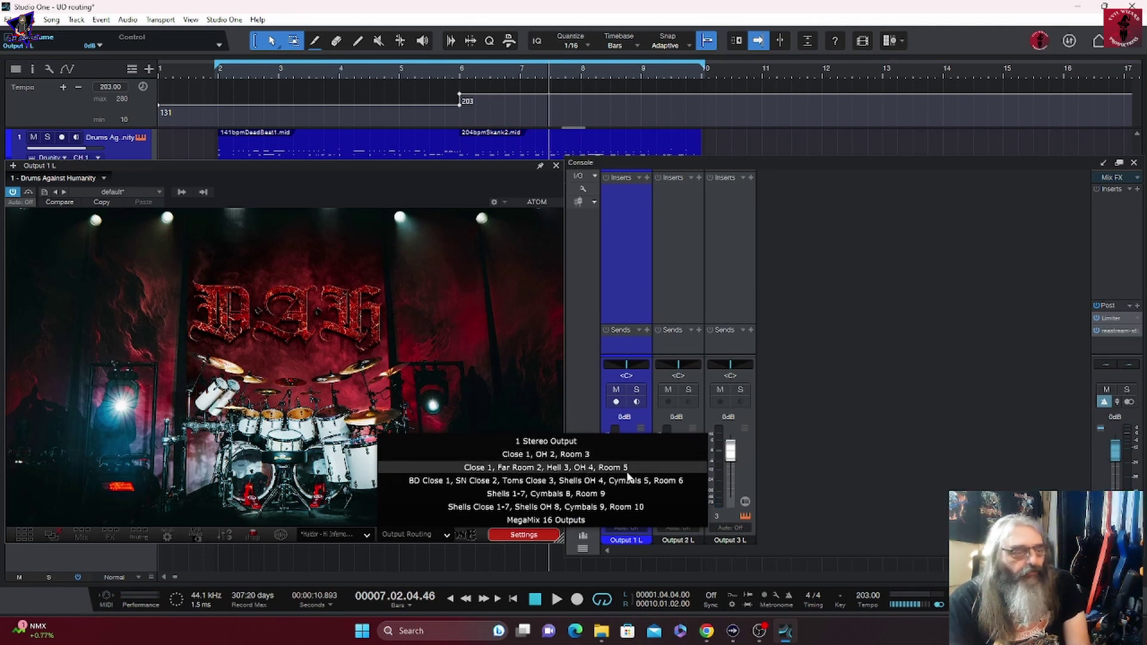
Step: Apply 'Close 1, Far Room 2, Hell 3, OH 4, Room 5' with Outputs 4 L and 5 L enabled, and play it
click(182, 192)
click(177, 245)
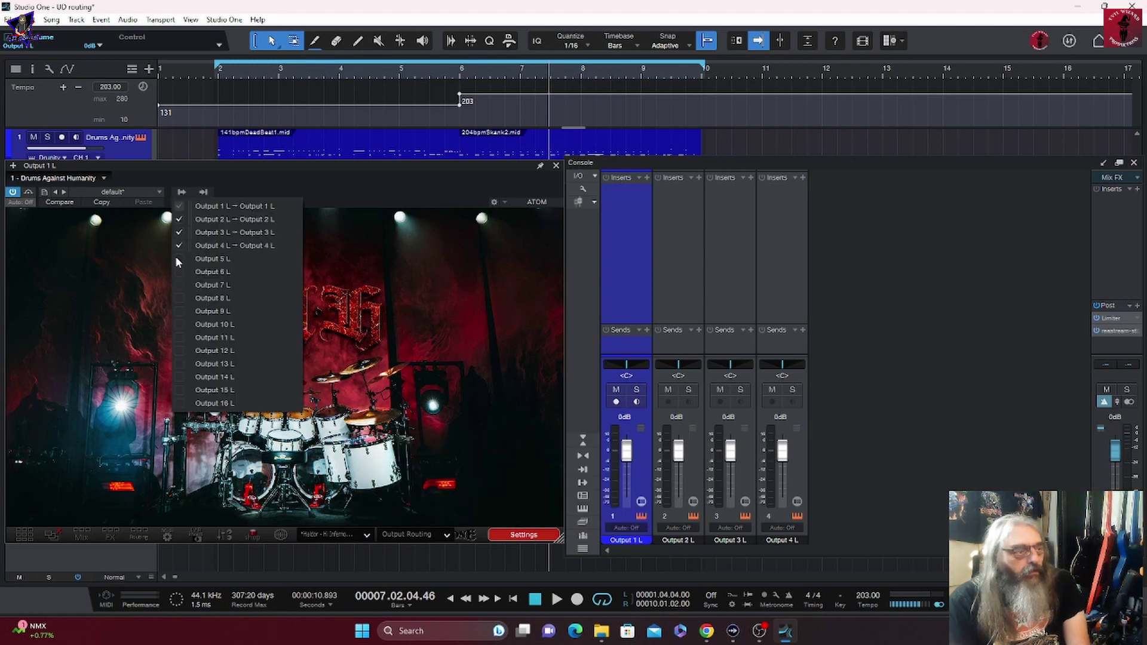
click(177, 258)
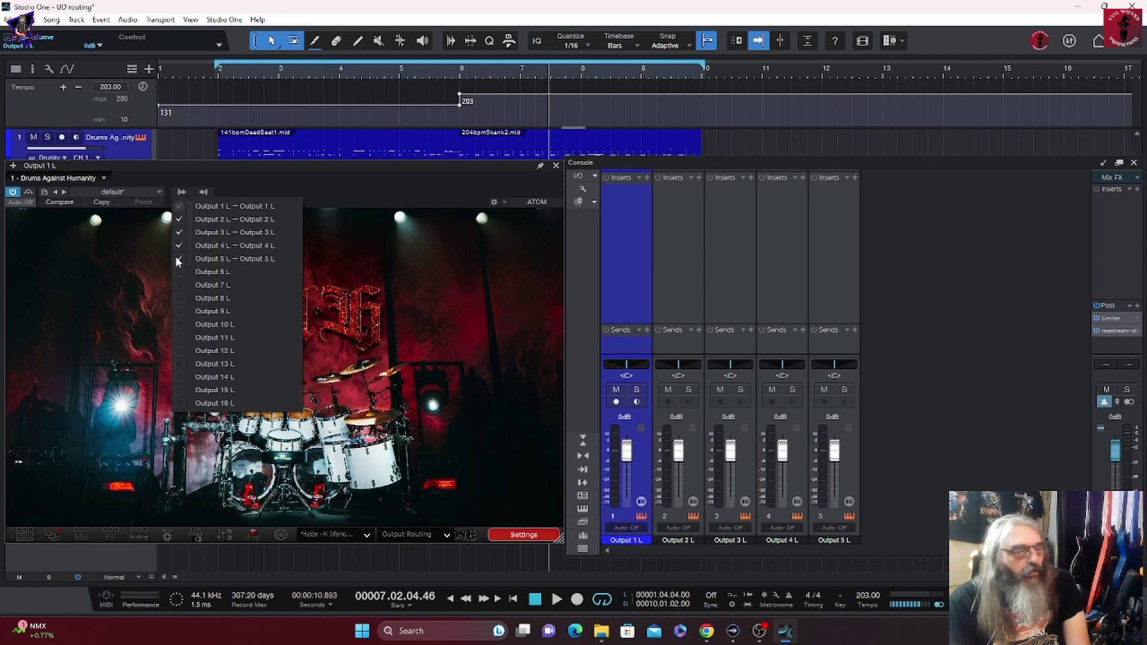
click(496, 471)
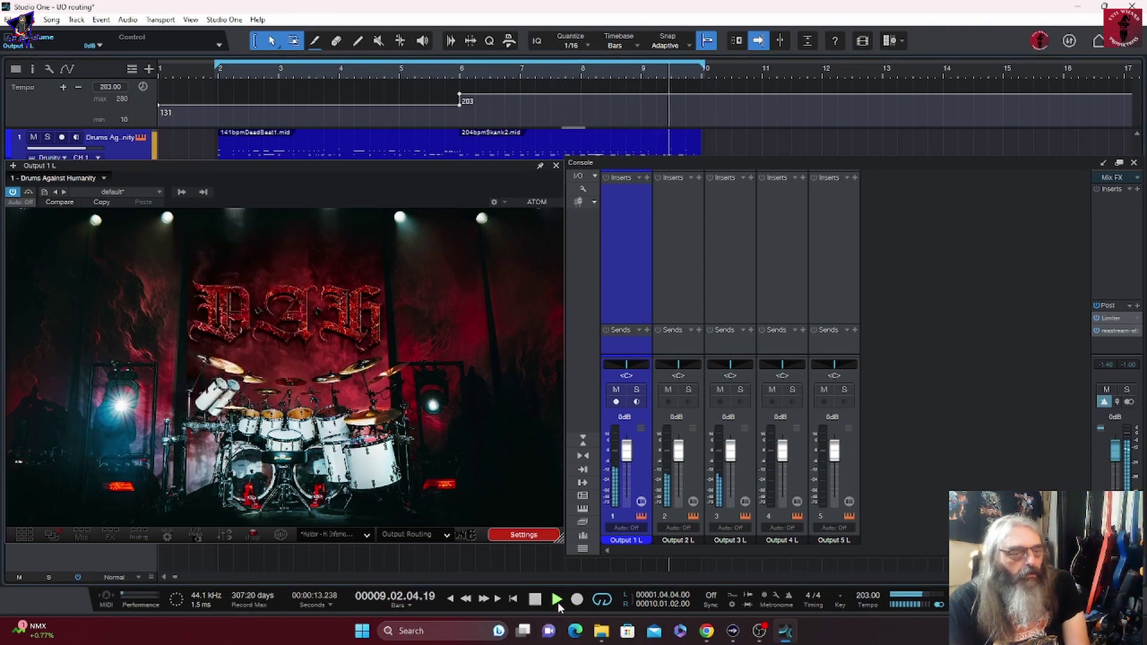
click(535, 599)
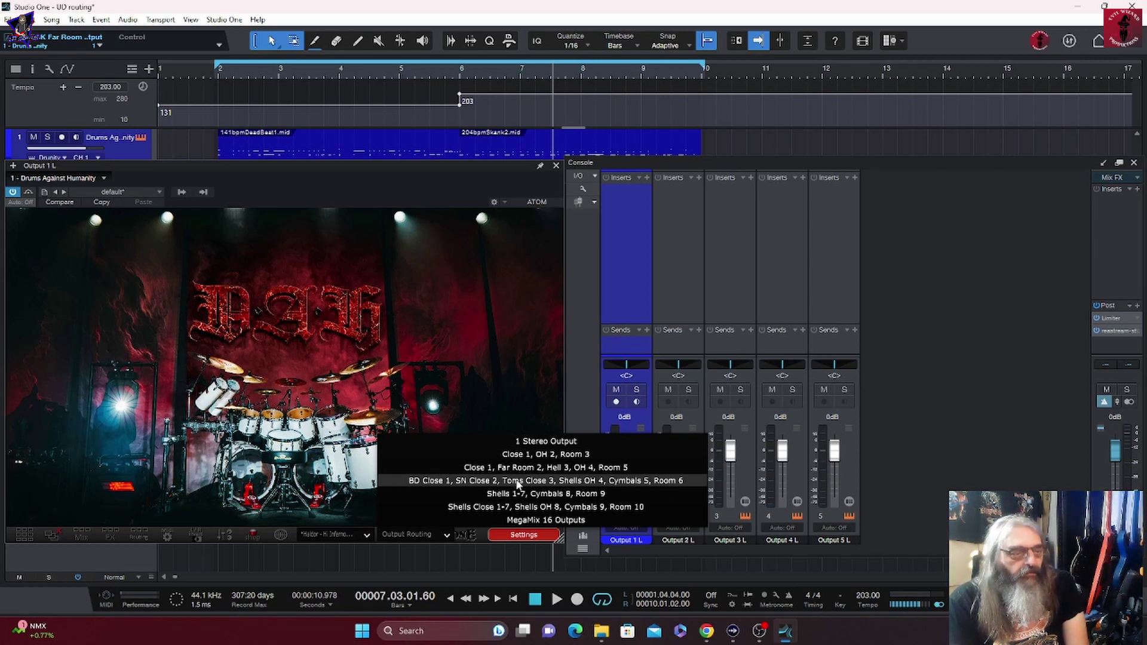
Step: Apply the six-output 'BD Close 1 … Cymbals 5, Room 6' routing with Output 6 L, and audition it
click(677, 480)
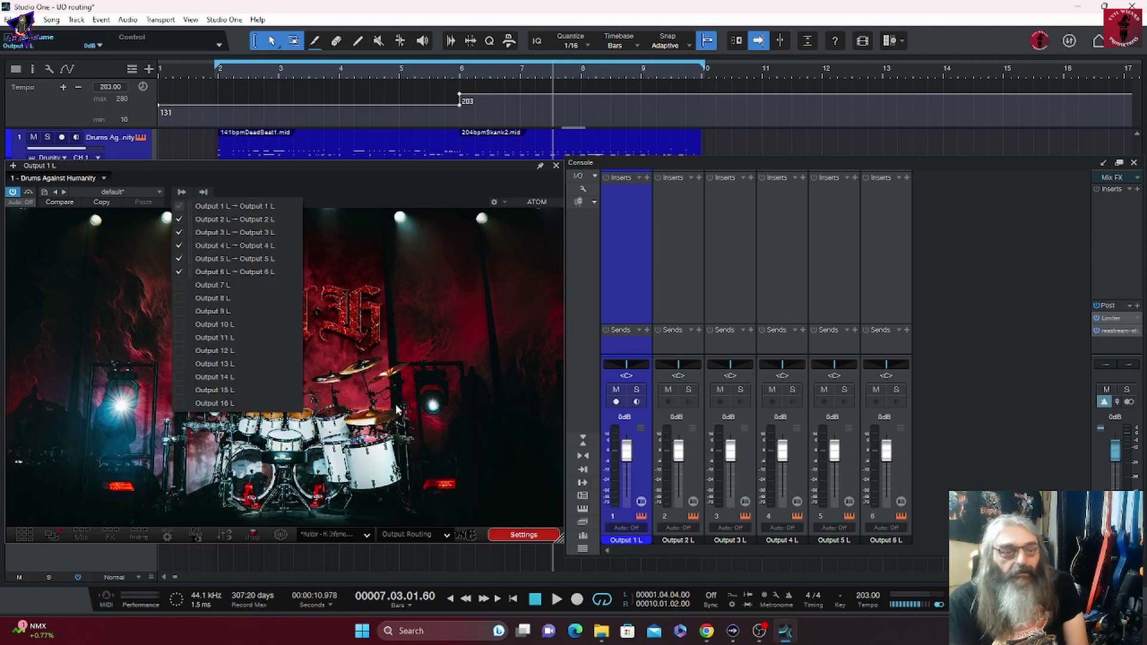
click(435, 390)
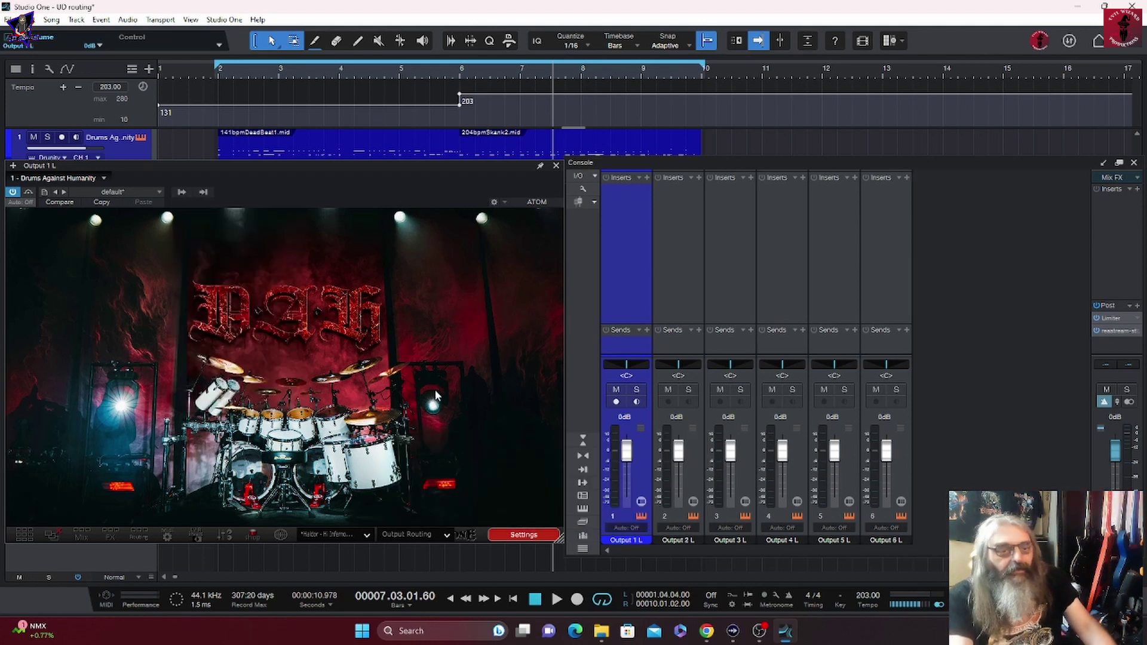
key(space)
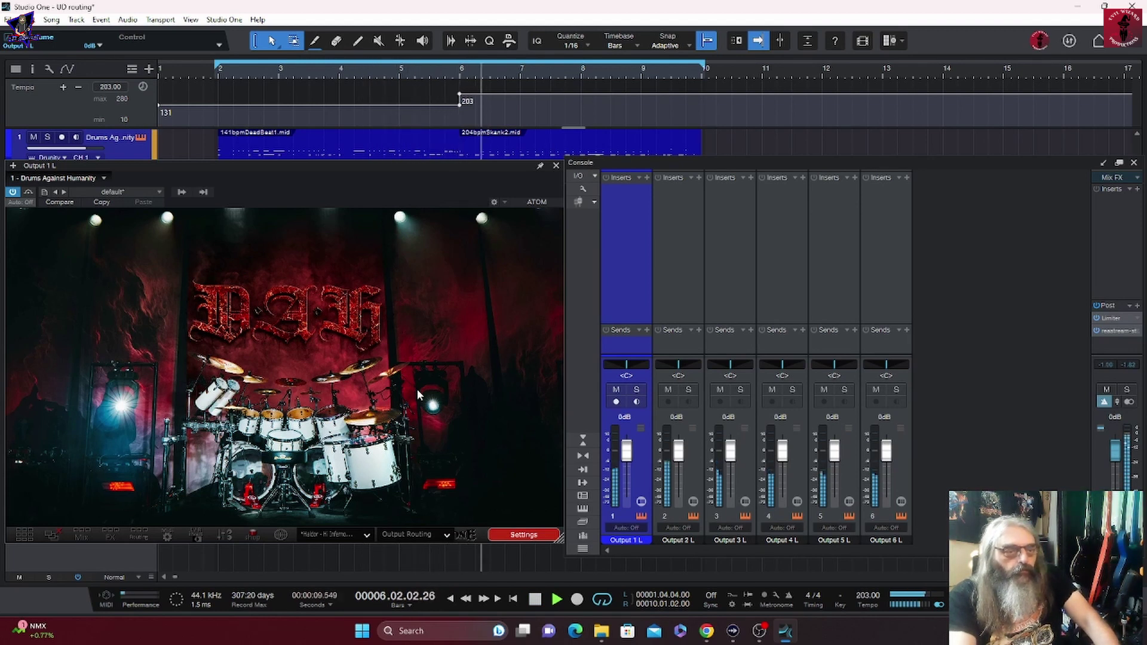
key(space)
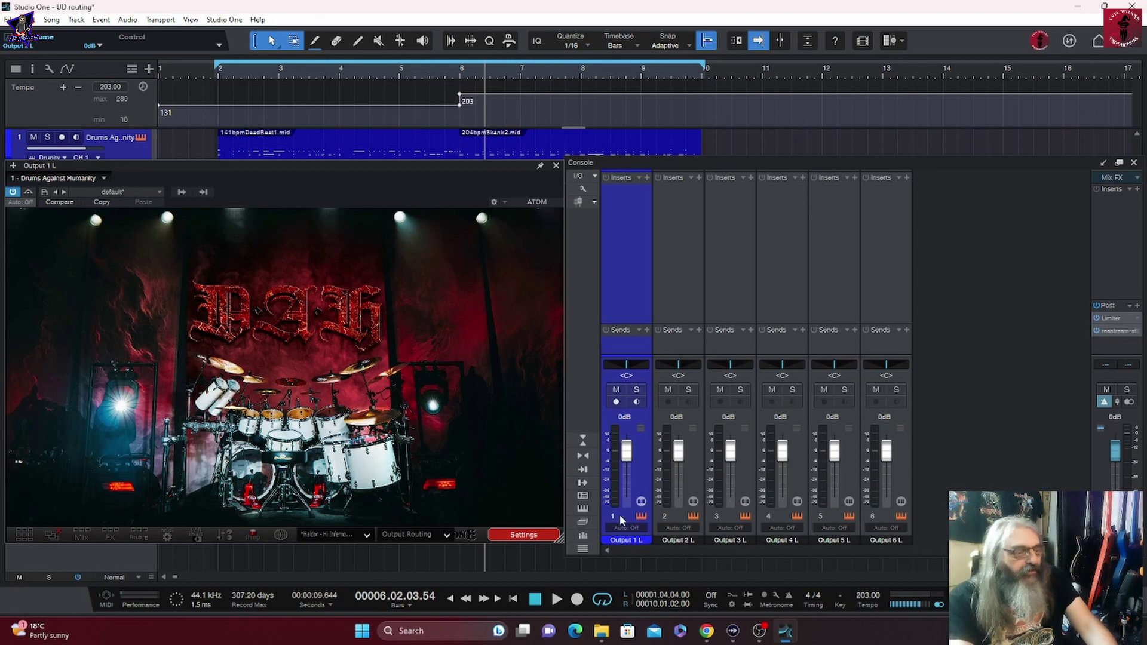
Step: Switch to the 'Shells 1-7, Cymbals 8, Room 9' routing, check active outputs, and audition the drums
click(447, 536)
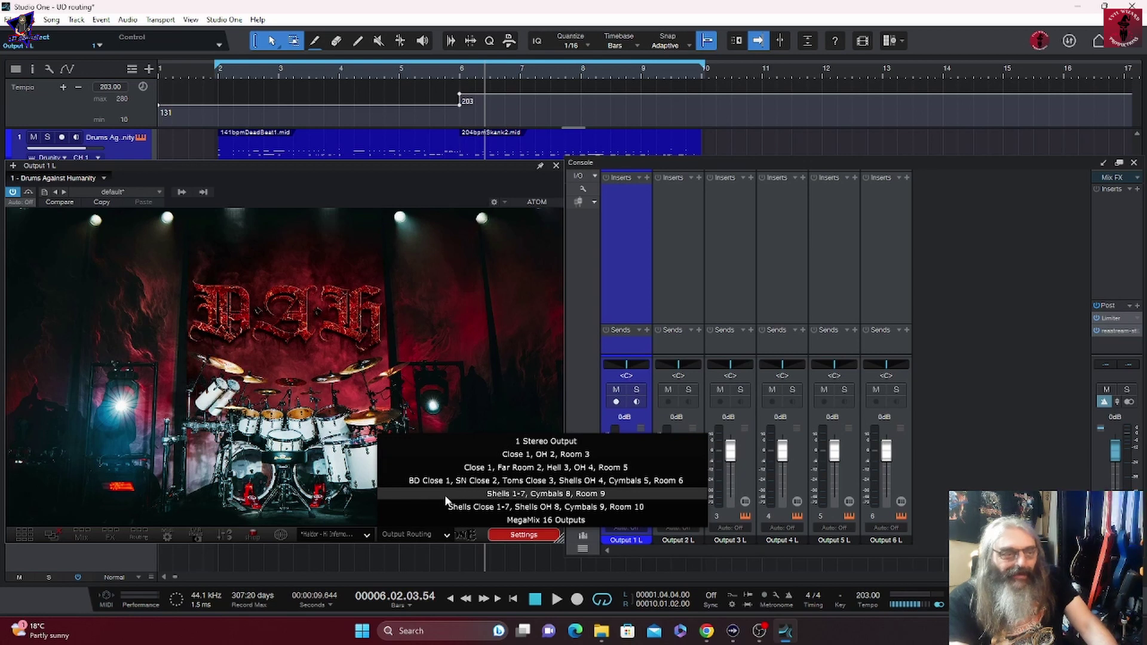
click(444, 495)
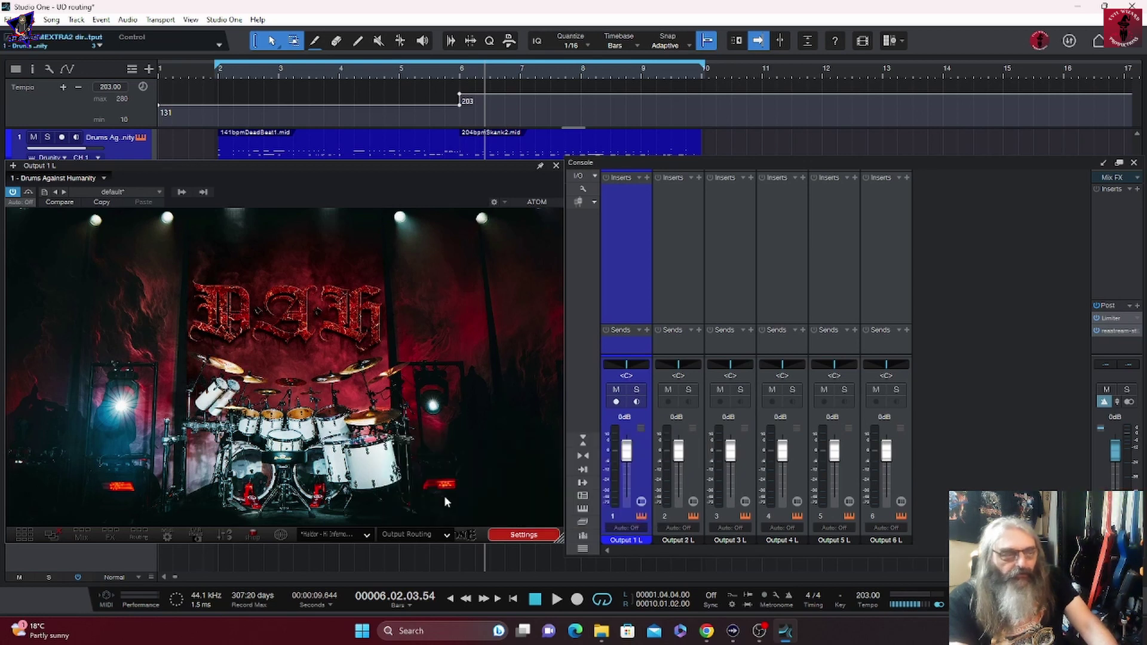
click(180, 192)
click(395, 190)
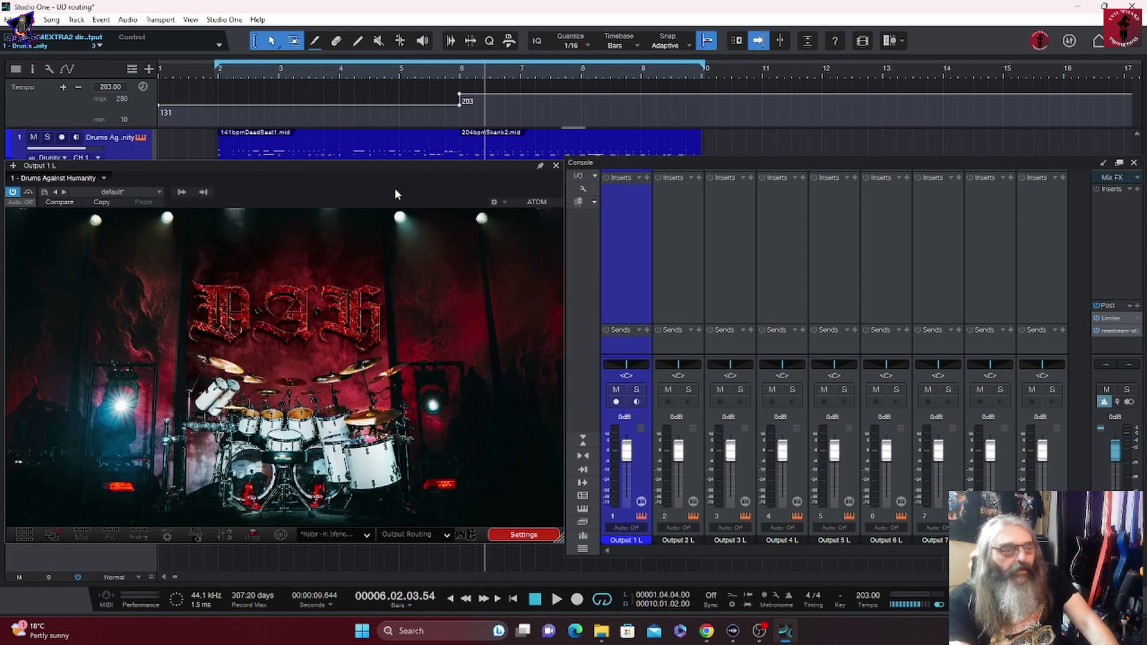
key(space)
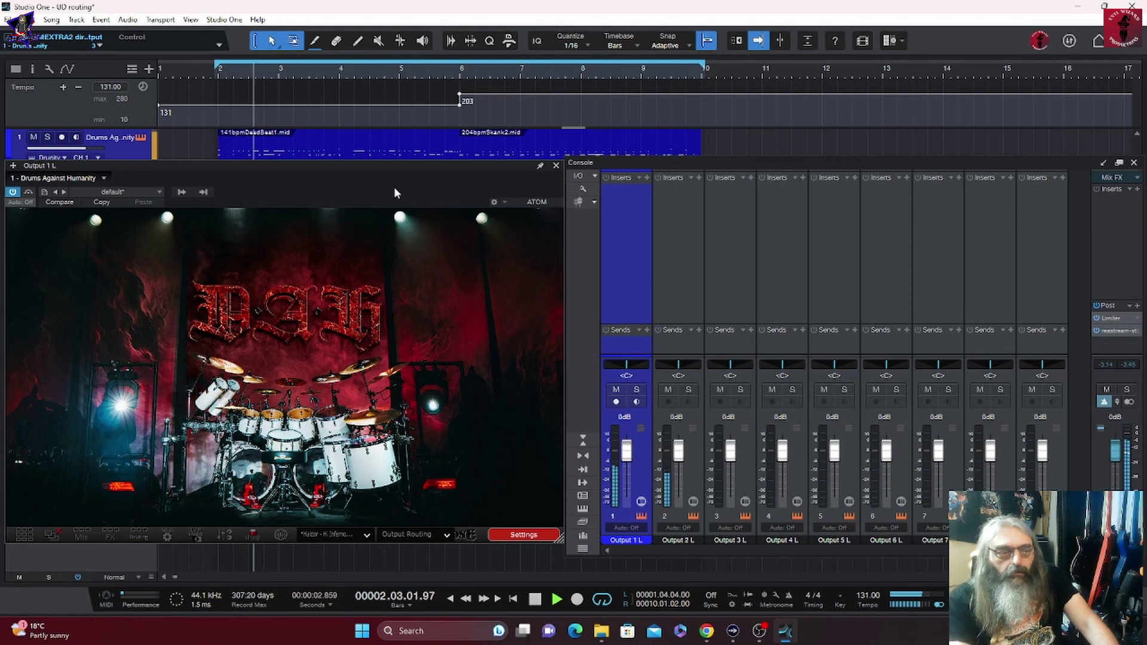
key(space)
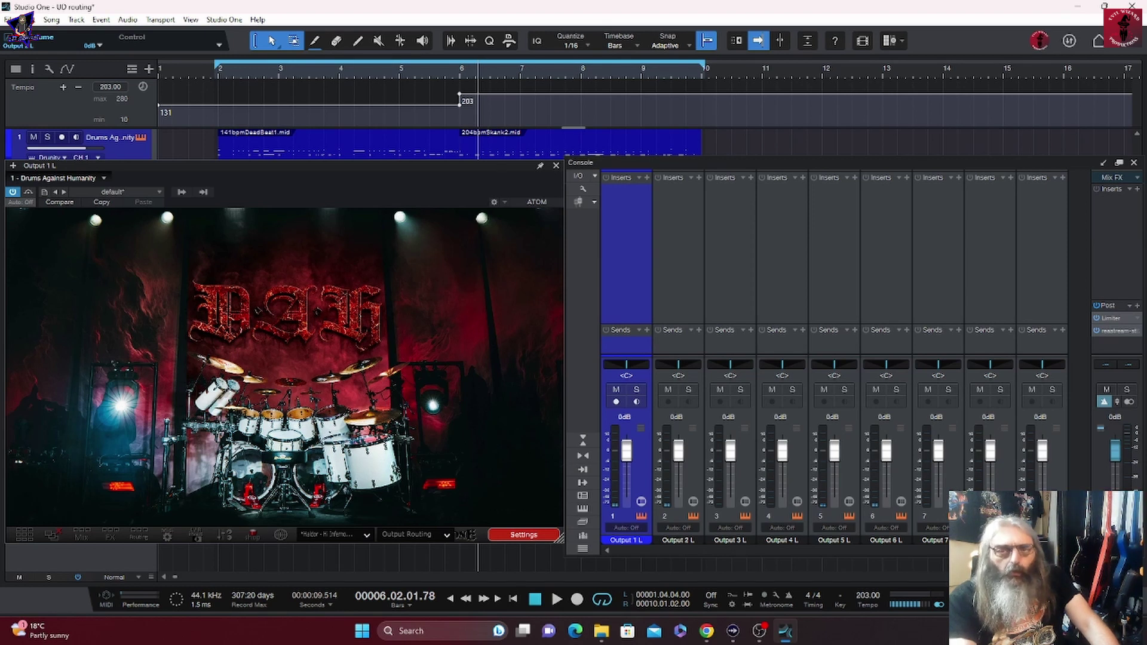
Step: Show the per-drum routing panels and scroll across each pad's output assignment
click(21, 539)
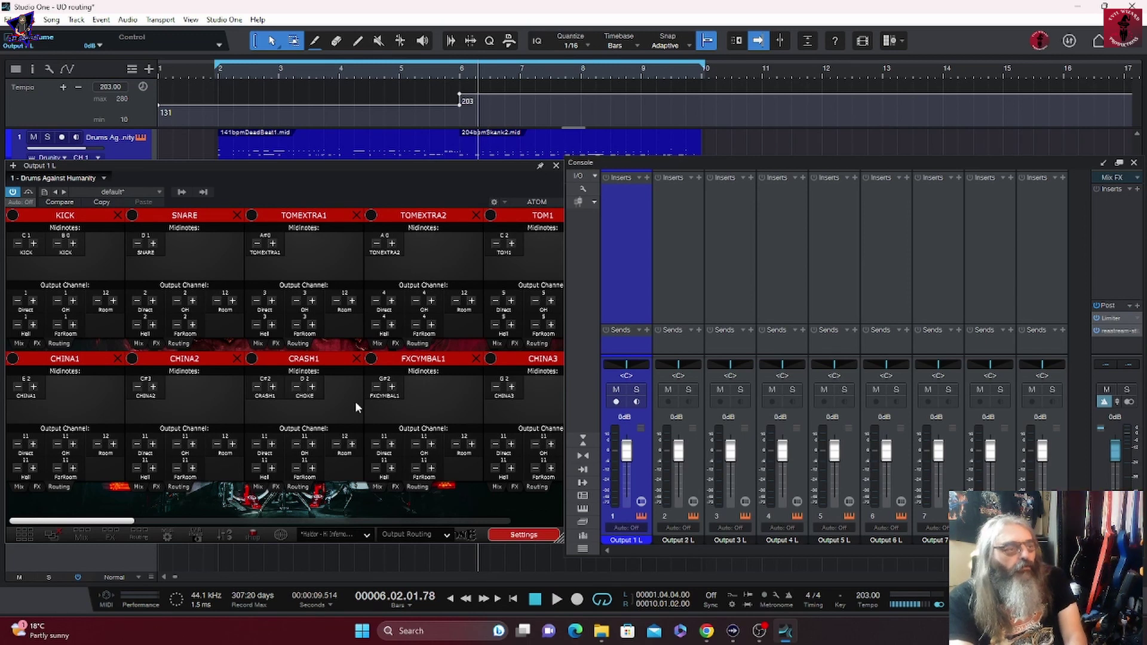
drag(128, 524, 209, 521)
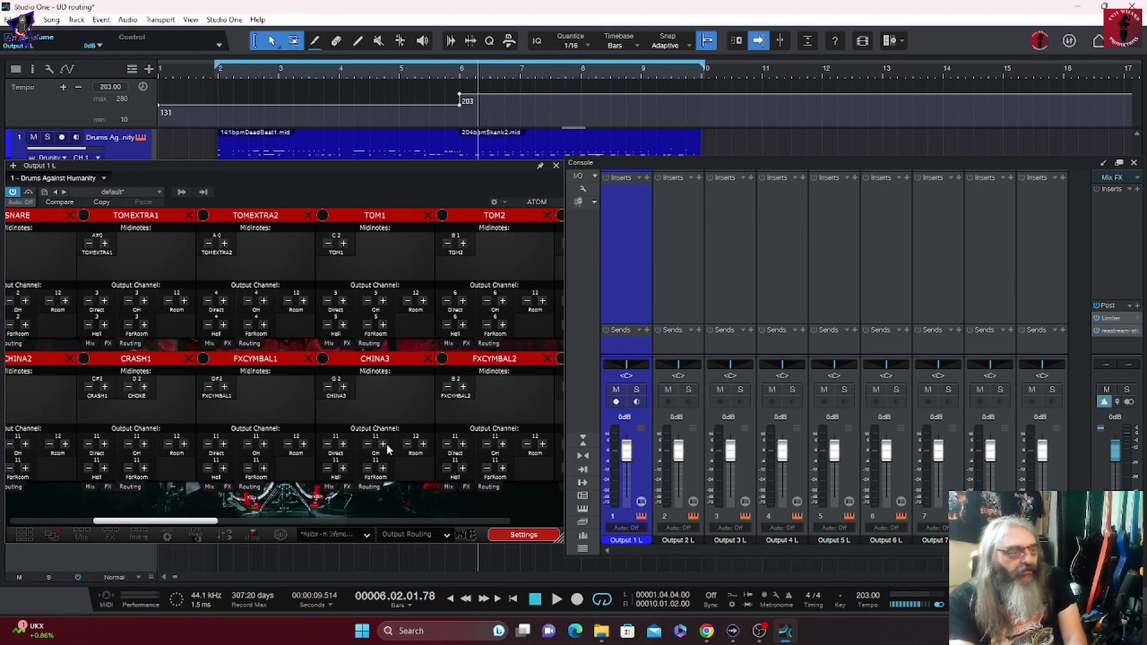
Step: Enable Outputs 10, 11 and 12 L on the console, audition the kit, and reopen the routing presets
click(183, 191)
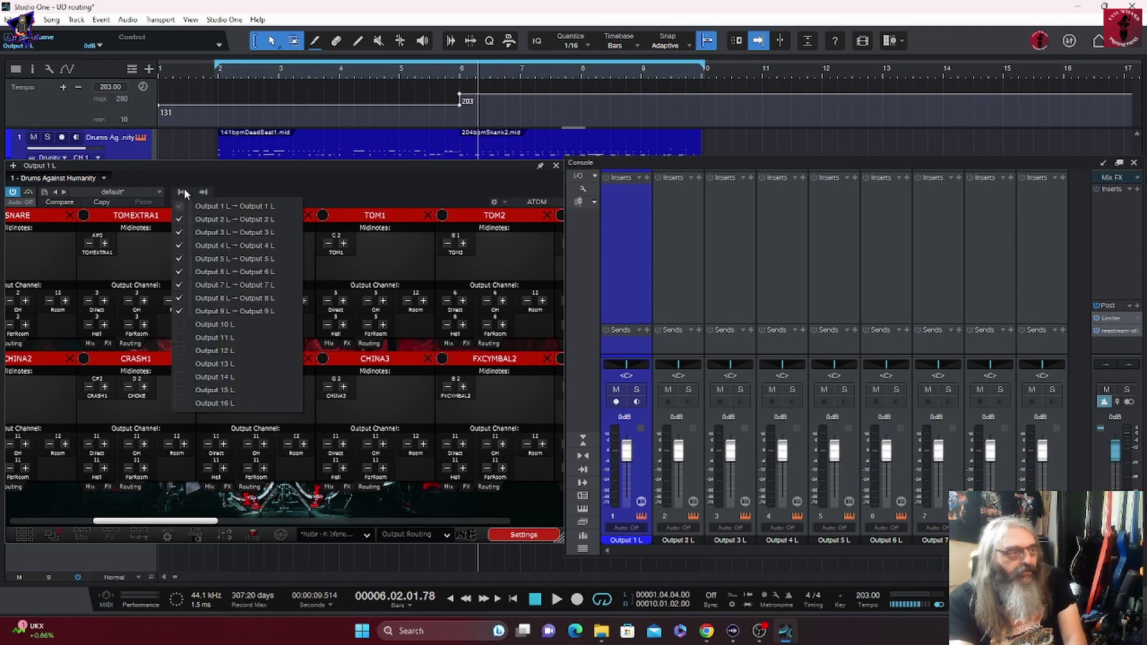
click(177, 325)
click(178, 337)
click(181, 350)
key(space)
drag(765, 550, 653, 553)
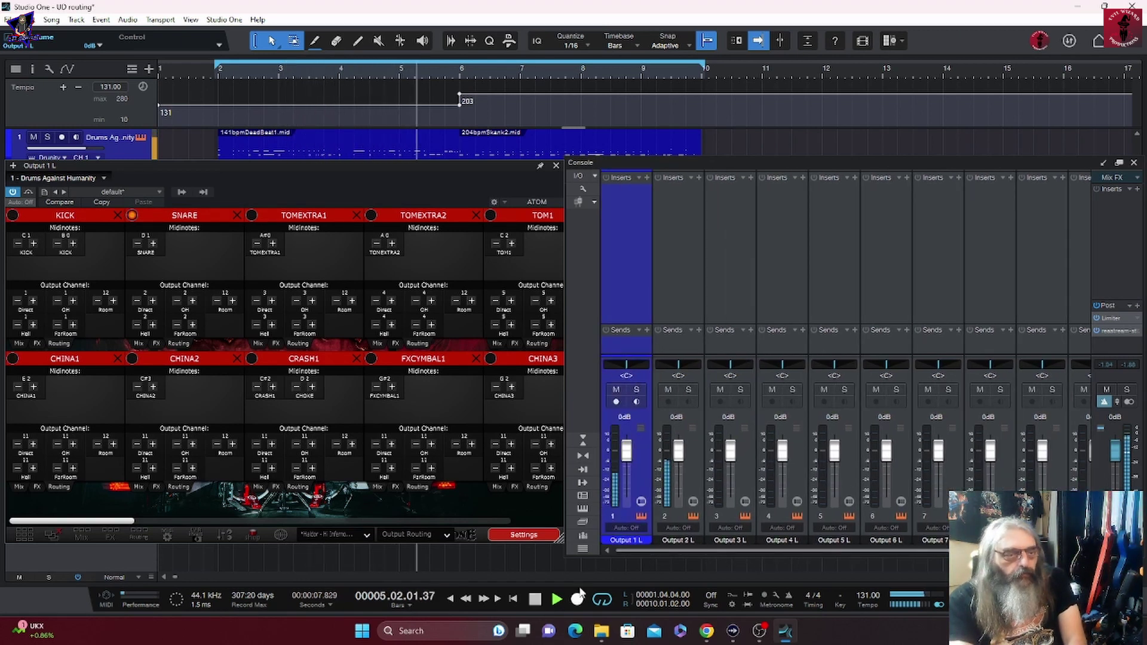
mouse_move(671, 550)
mouse_down()
mouse_move(770, 554)
mouse_move(670, 553)
mouse_up()
click(536, 599)
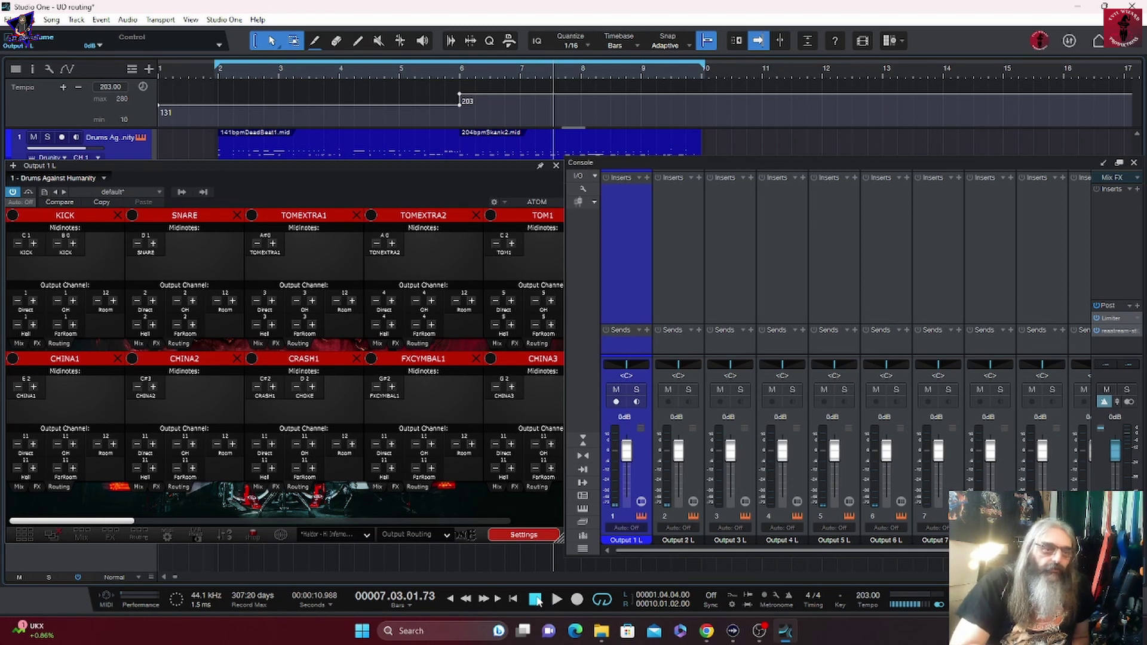
click(442, 535)
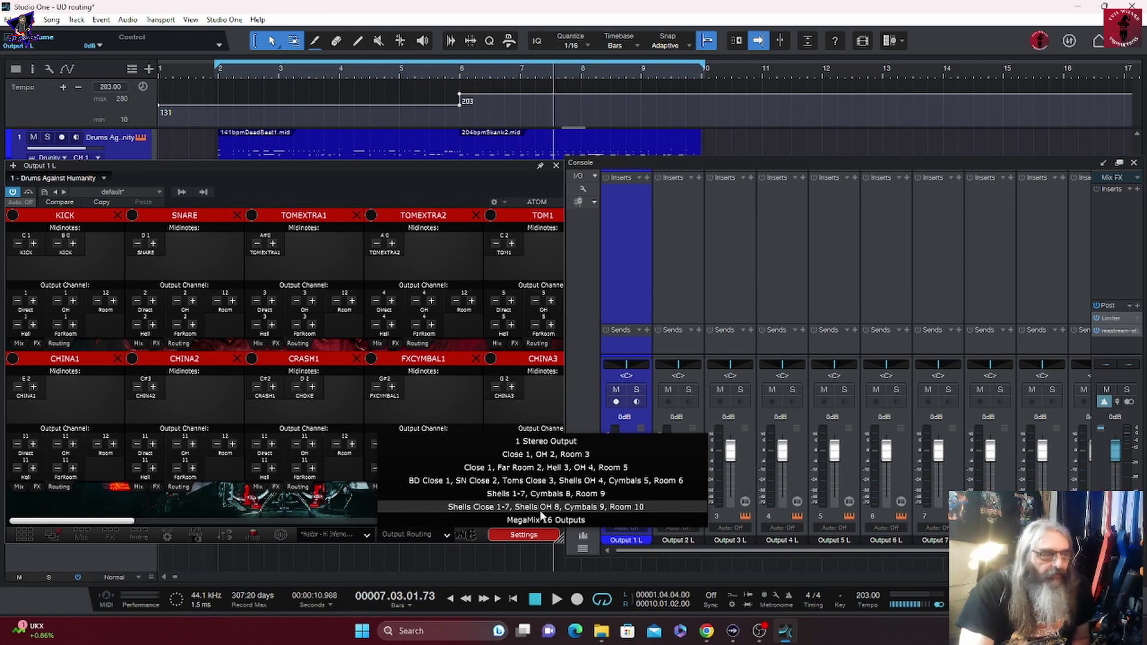
Step: Apply 'Shells Close 1-7, Shells OH 8, Cymbals 9, Room 10', review active outputs, and play from bar 2
click(630, 507)
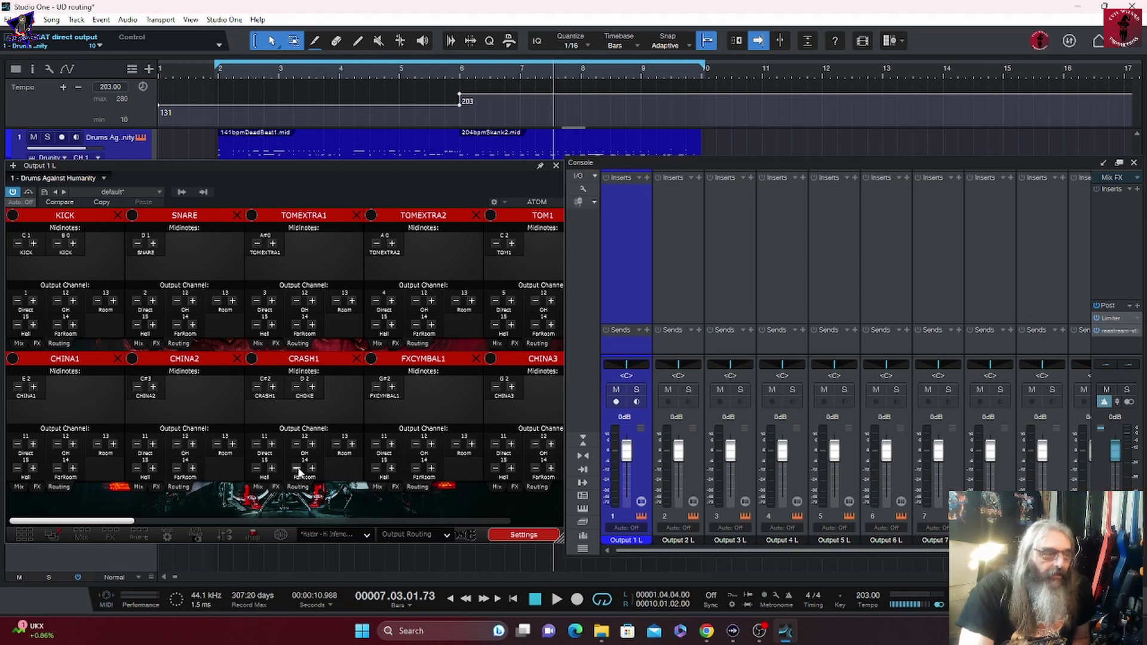
right_click(247, 194)
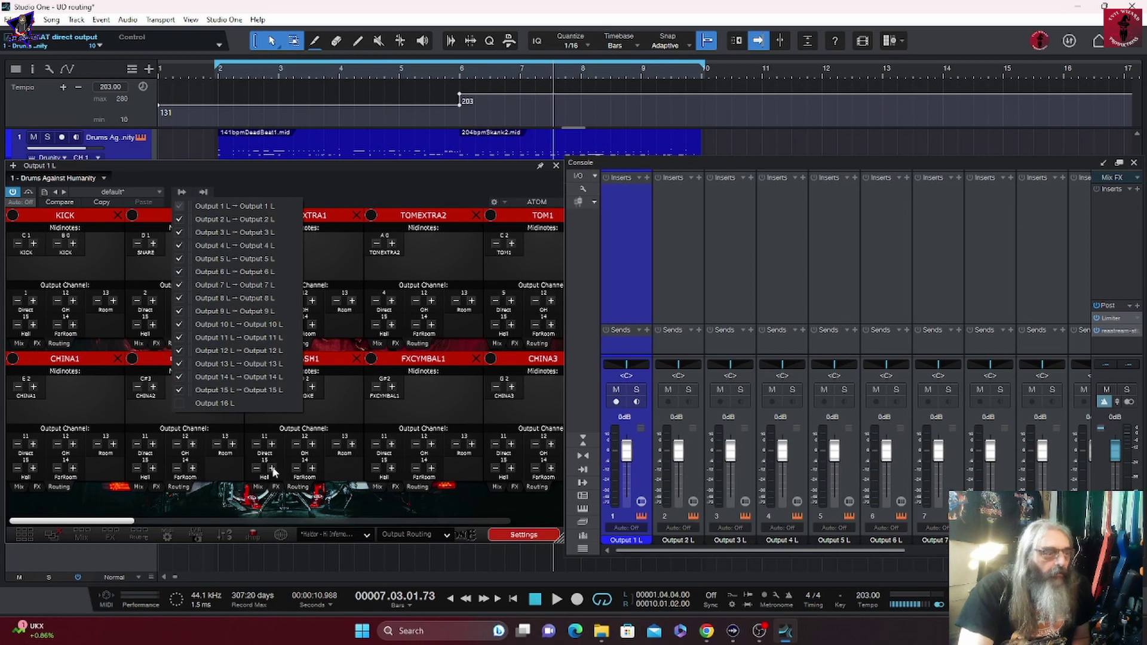
click(310, 501)
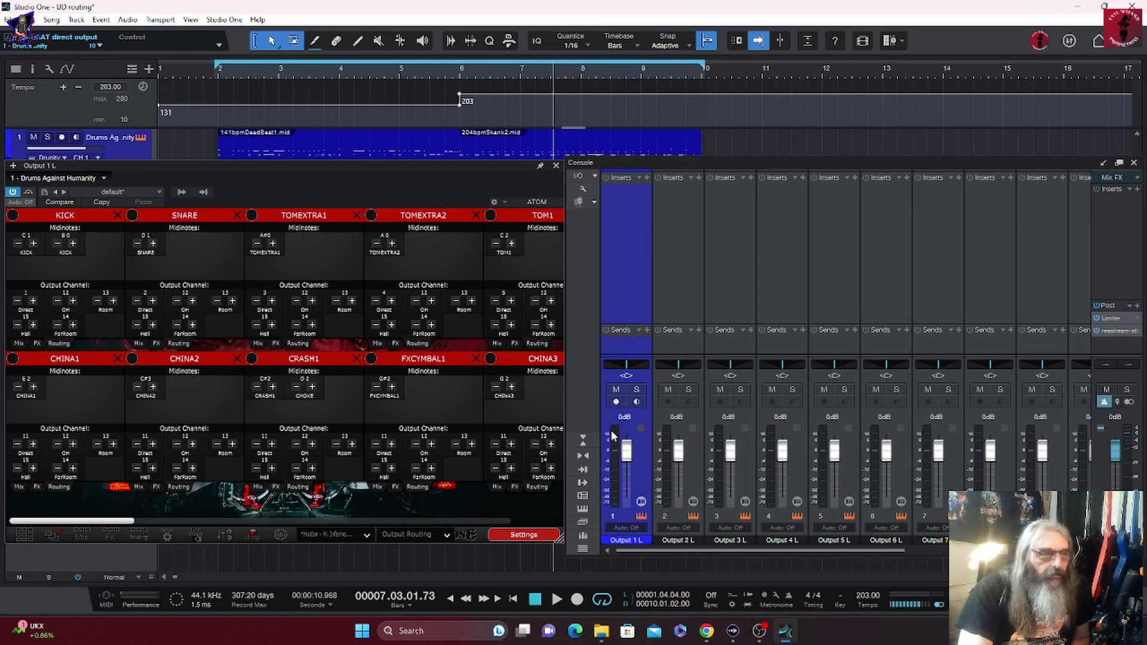
click(556, 599)
drag(717, 550, 426, 578)
Step: Switch the drum output routing to MegaMix 16 Outputs and activate output 16 L
click(535, 601)
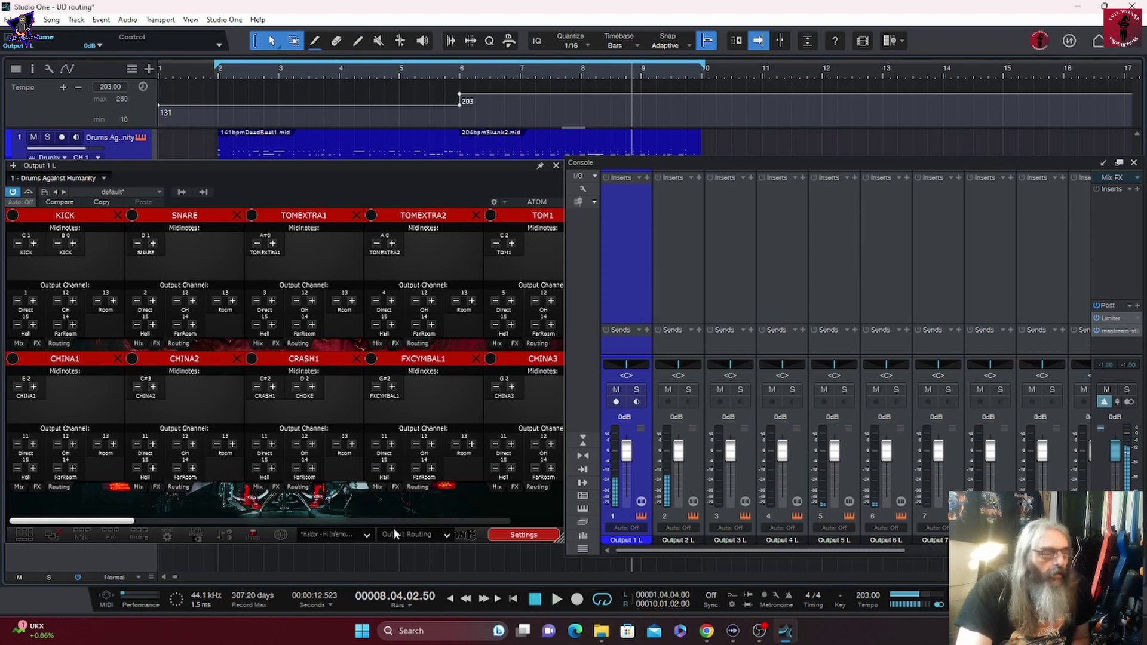
click(410, 533)
click(525, 519)
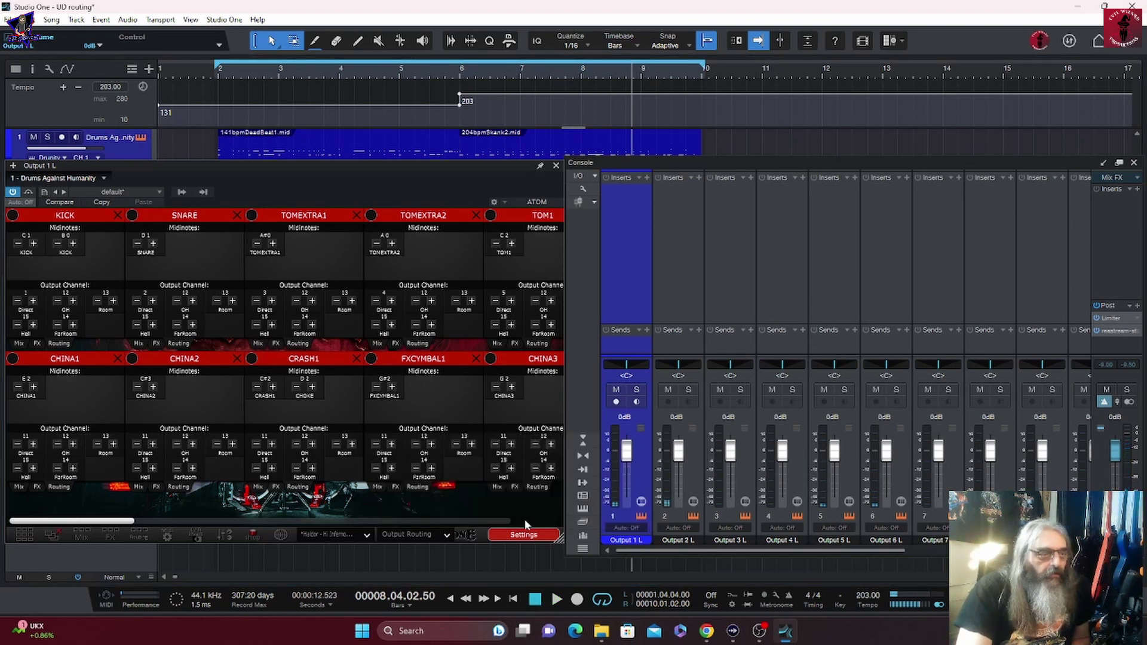
click(181, 192)
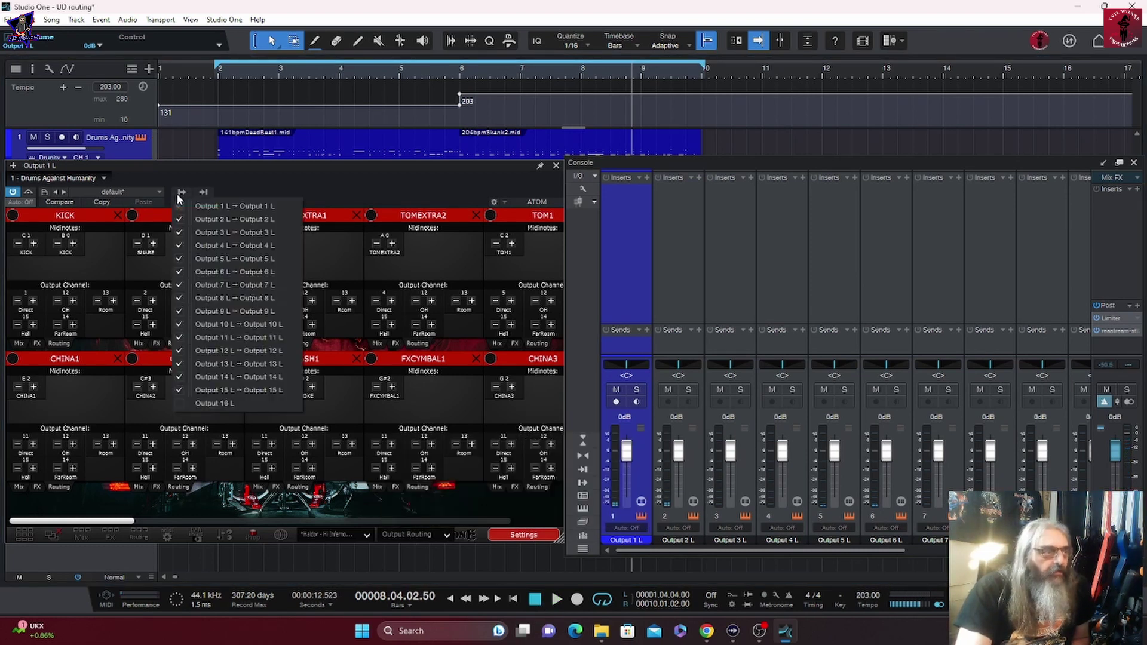
click(178, 404)
click(481, 485)
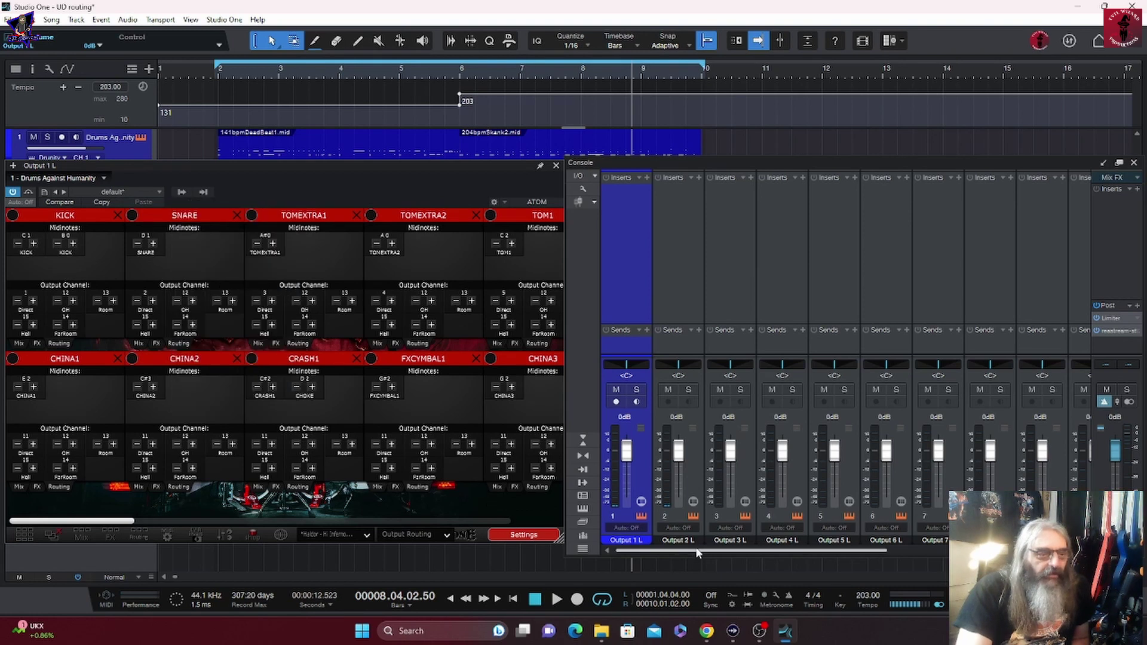
Step: Play the song while scrolling across the console to check every drum channel, then stop
drag(718, 551, 650, 553)
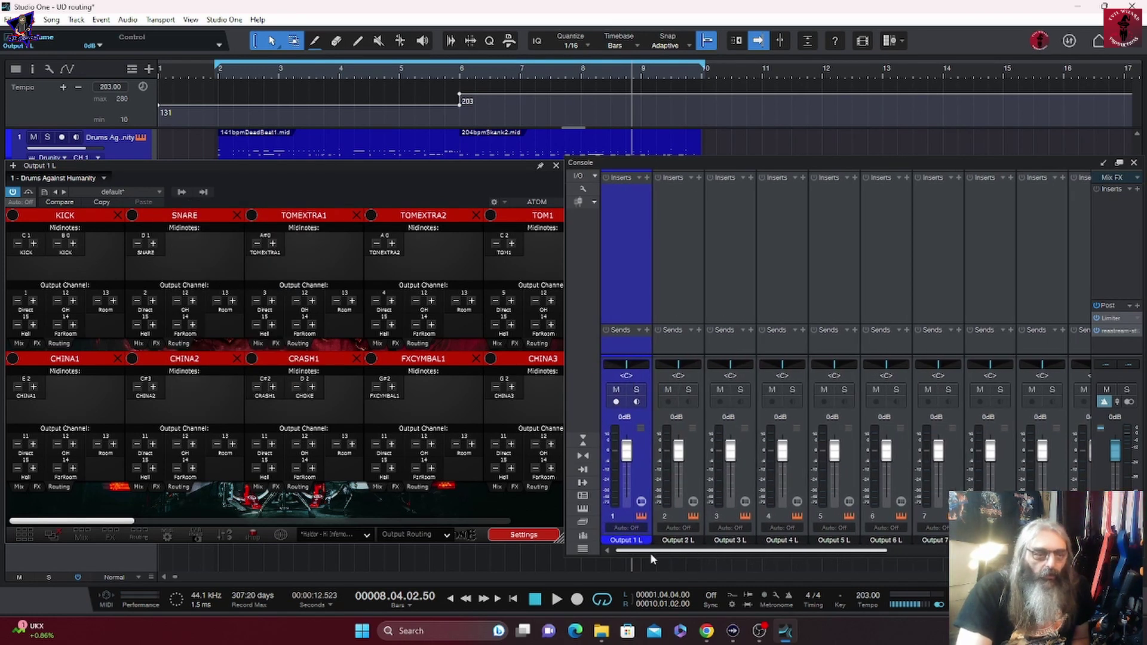
click(561, 598)
drag(642, 550, 861, 557)
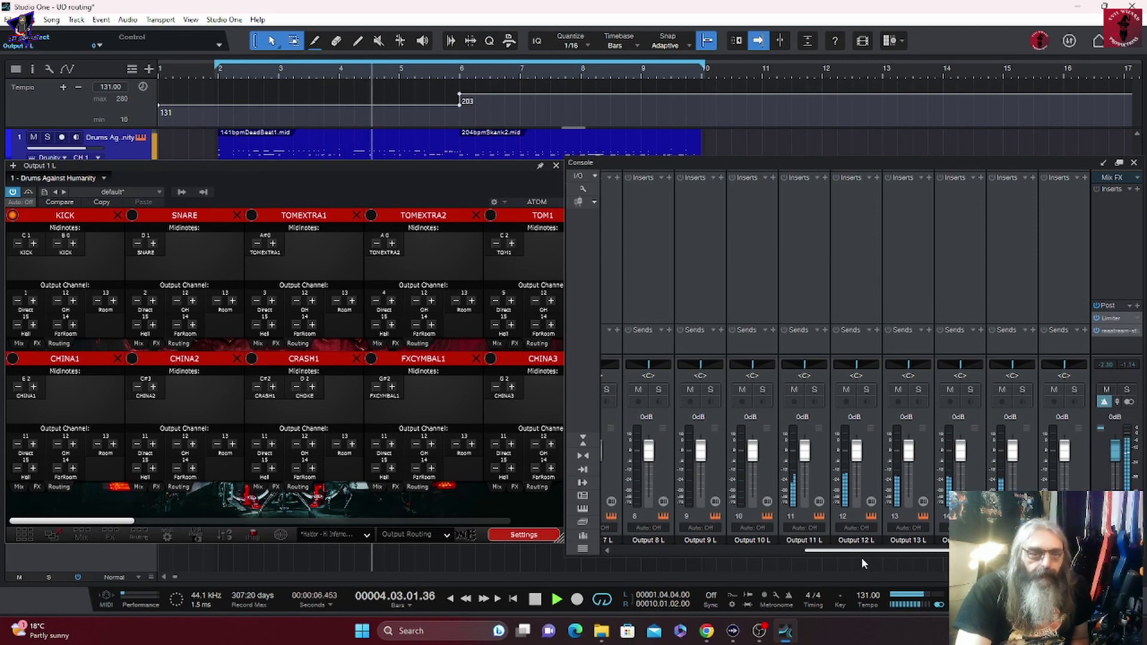
drag(829, 557, 628, 567)
click(535, 598)
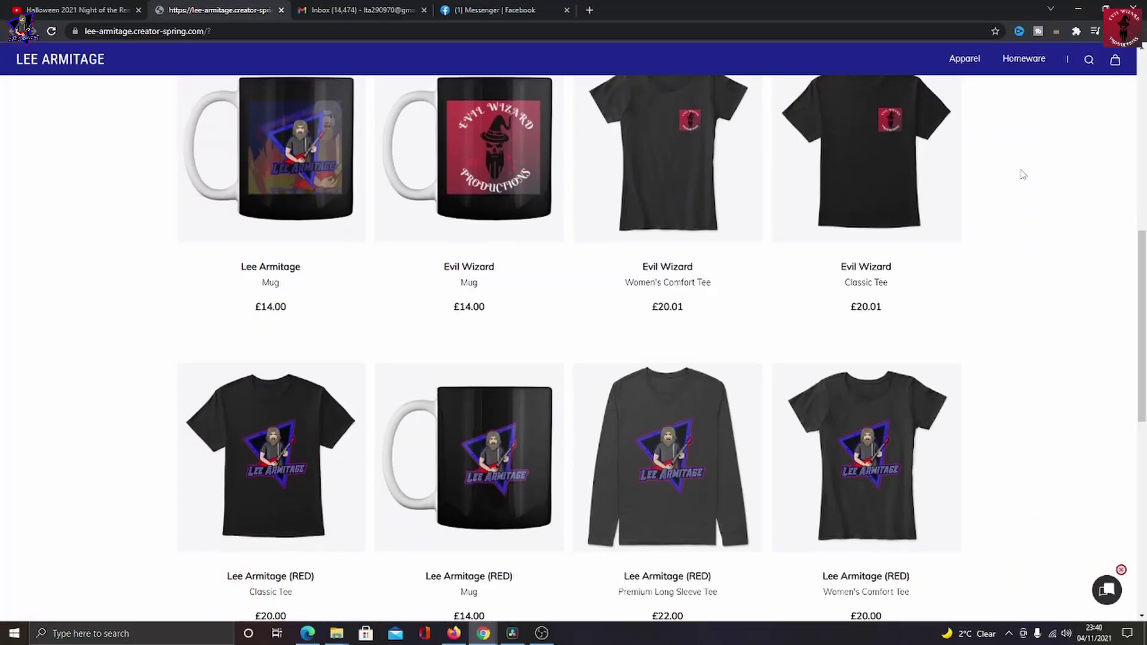
scroll(1023, 173, down, 3)
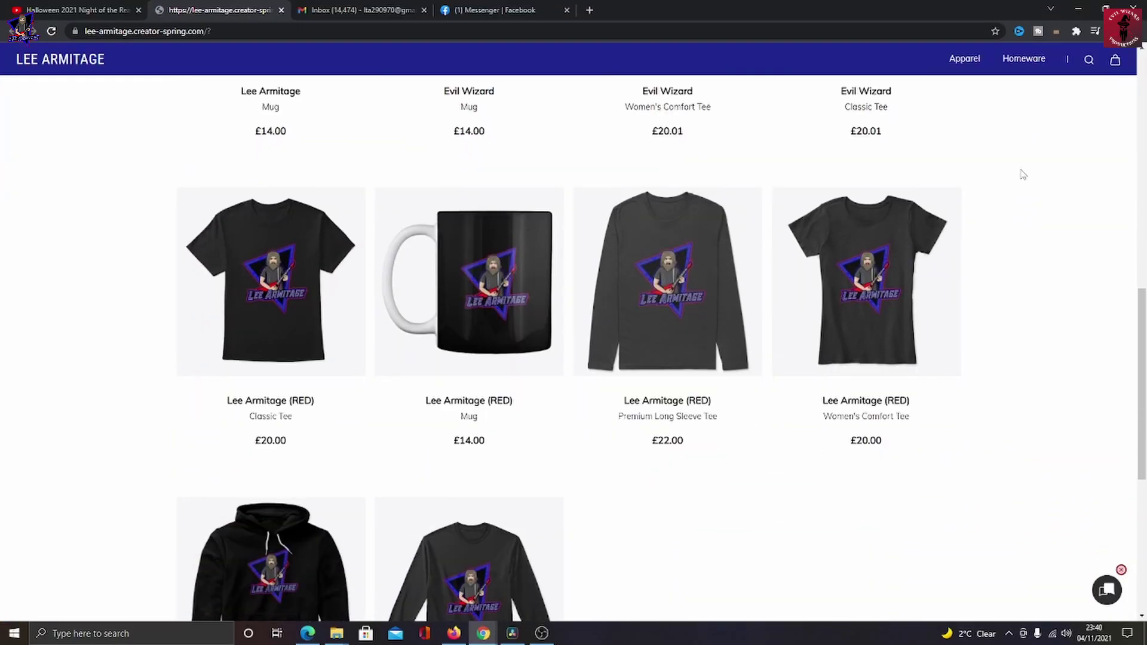
scroll(1023, 174, down, 5)
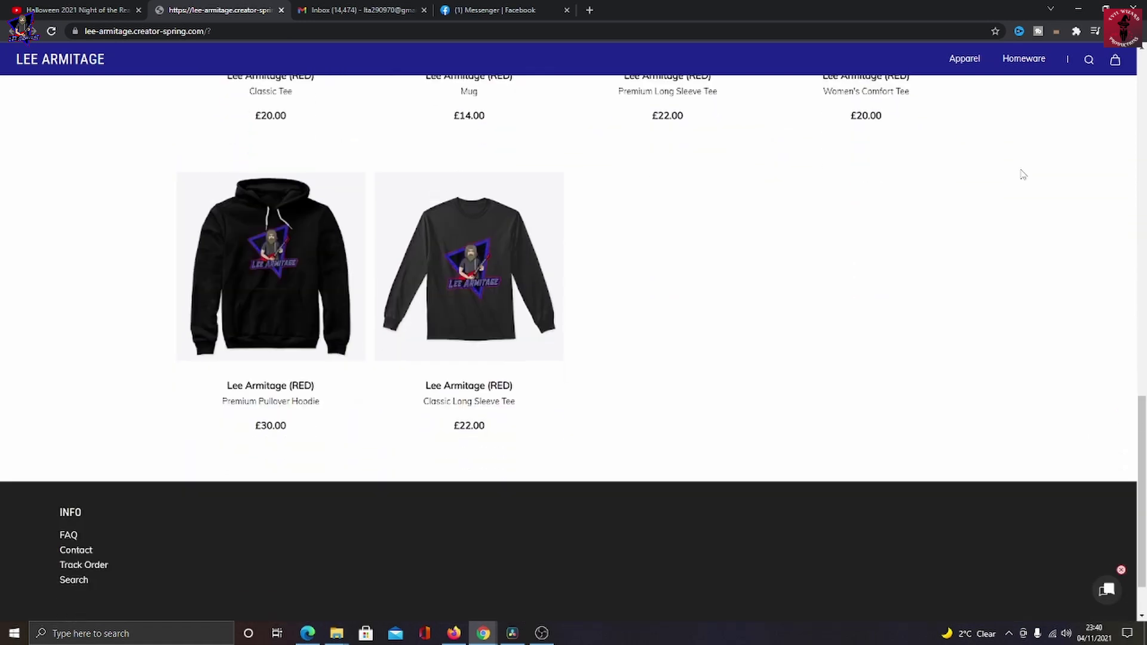
scroll(1022, 174, down, 1)
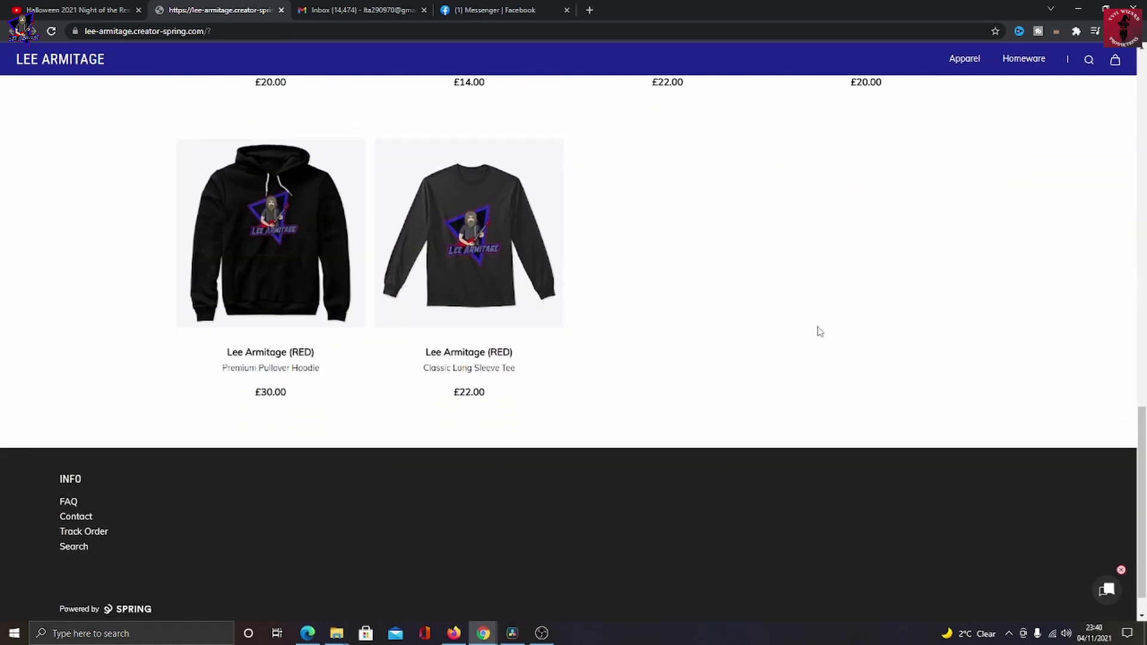
scroll(906, 316, up, 8)
scroll(926, 324, down, 2)
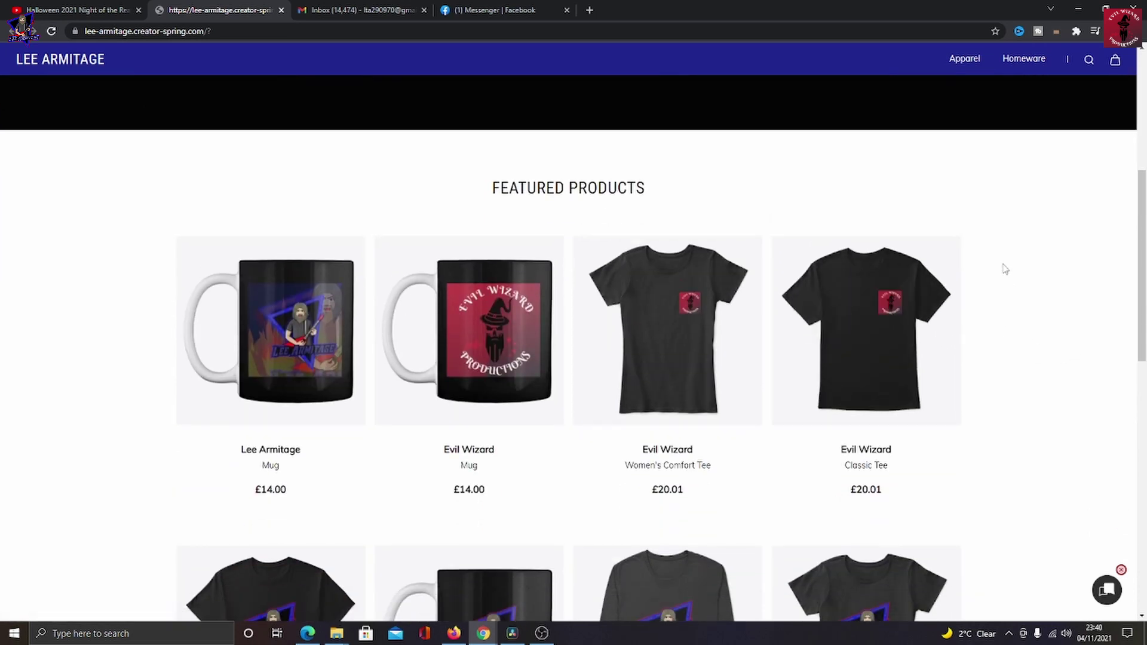
scroll(1004, 268, down, 2)
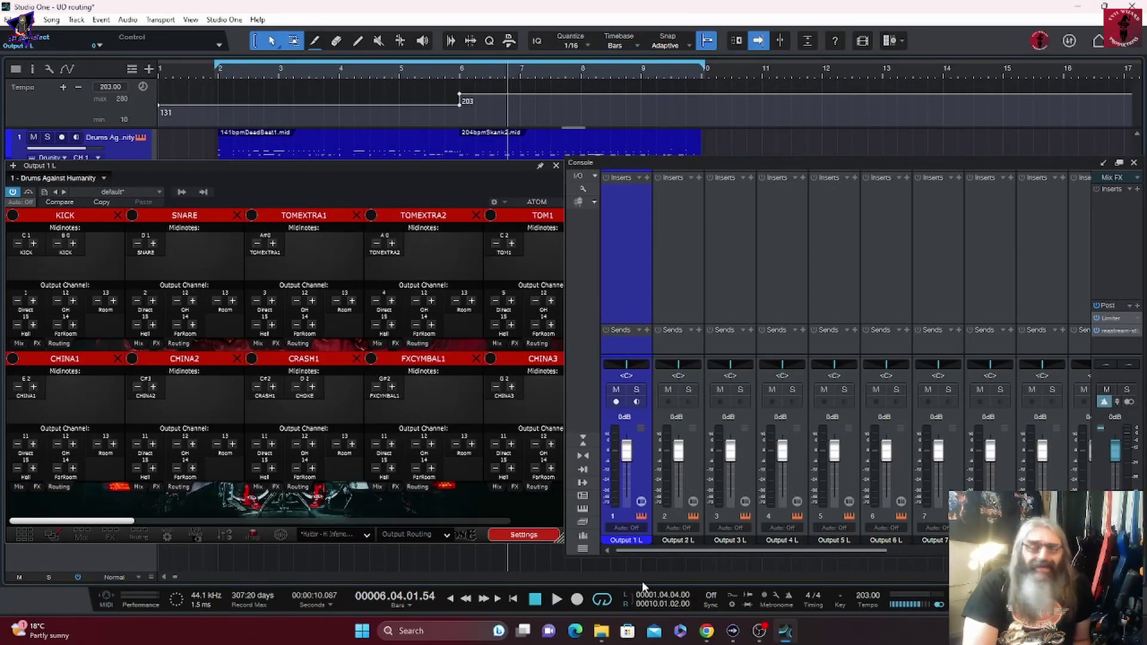